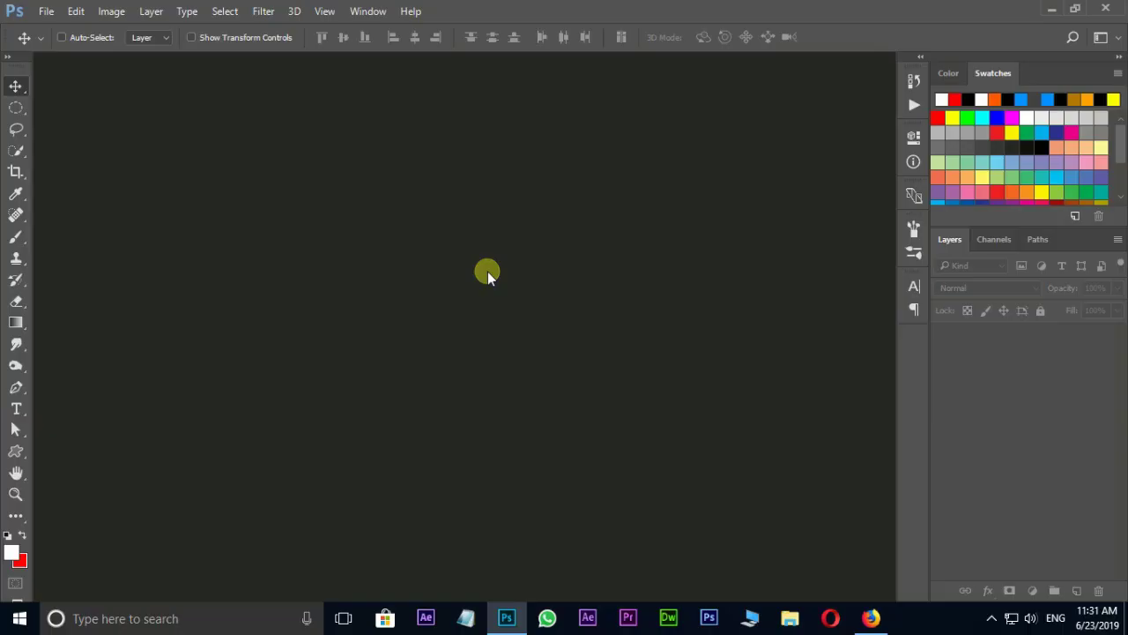
Step: Open work file.jpg from the work folder and check the portrait zoomed in and out
{"action": "double_click", "coordinate": [455, 306]}
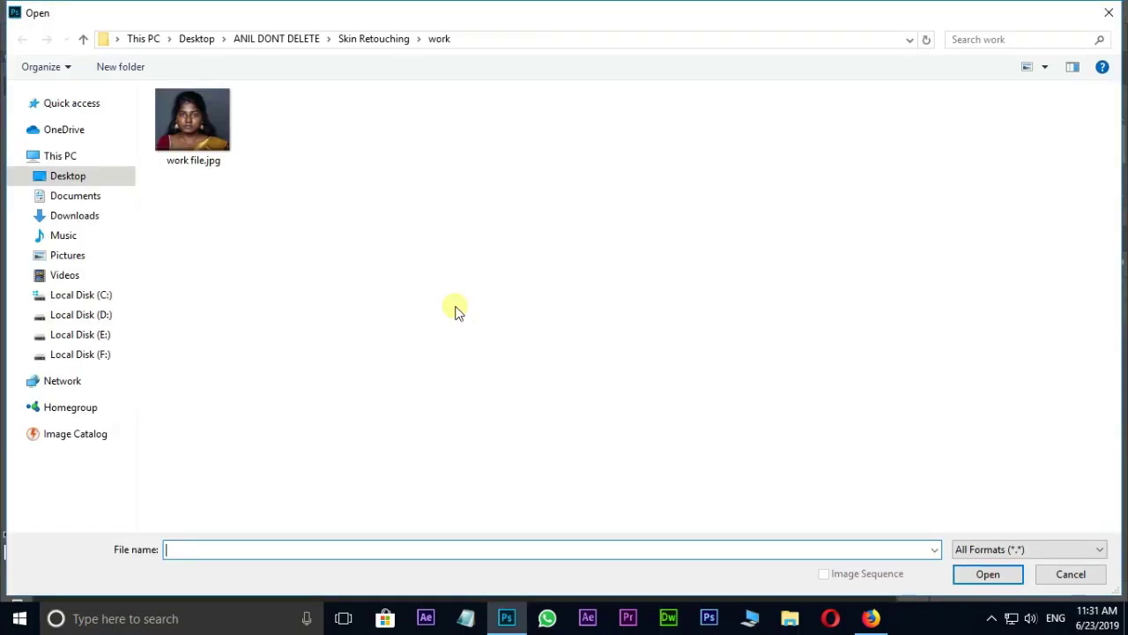
{"action": "left_click", "coordinate": [176, 121]}
{"action": "left_click", "coordinate": [982, 573]}
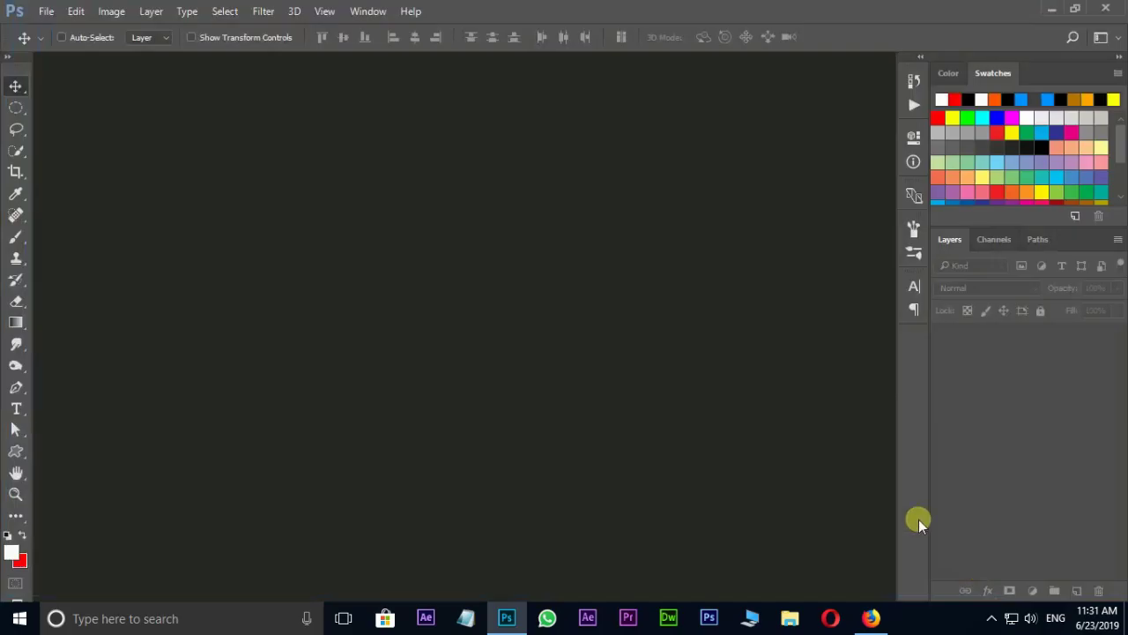
{"action": "key", "text": "ctrl+plus"}
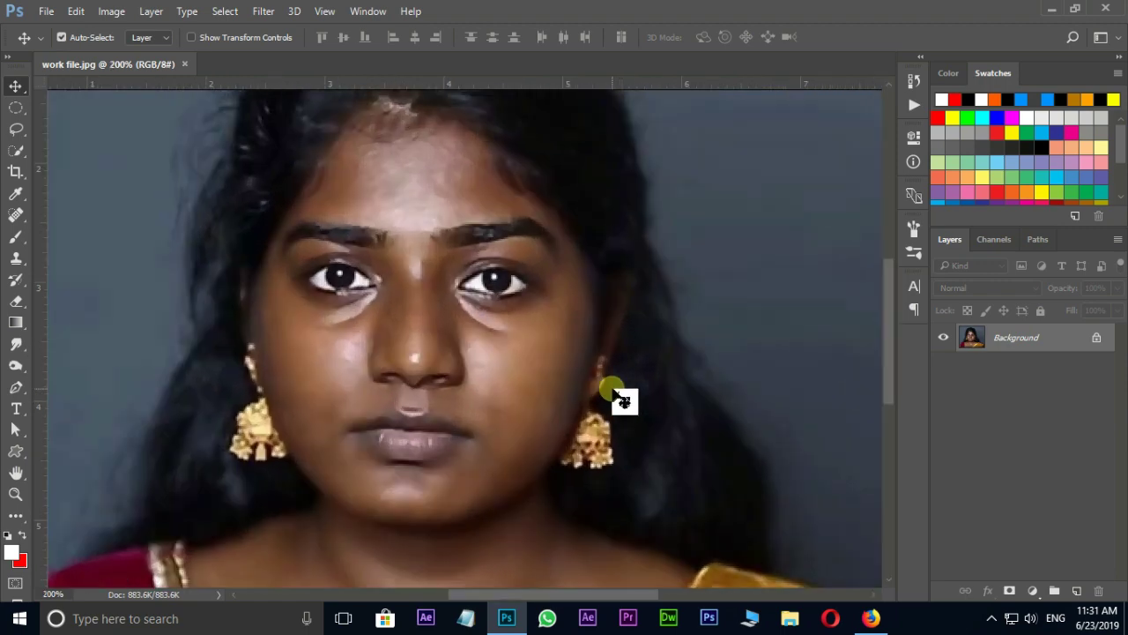
{"action": "key", "text": "ctrl+minus"}
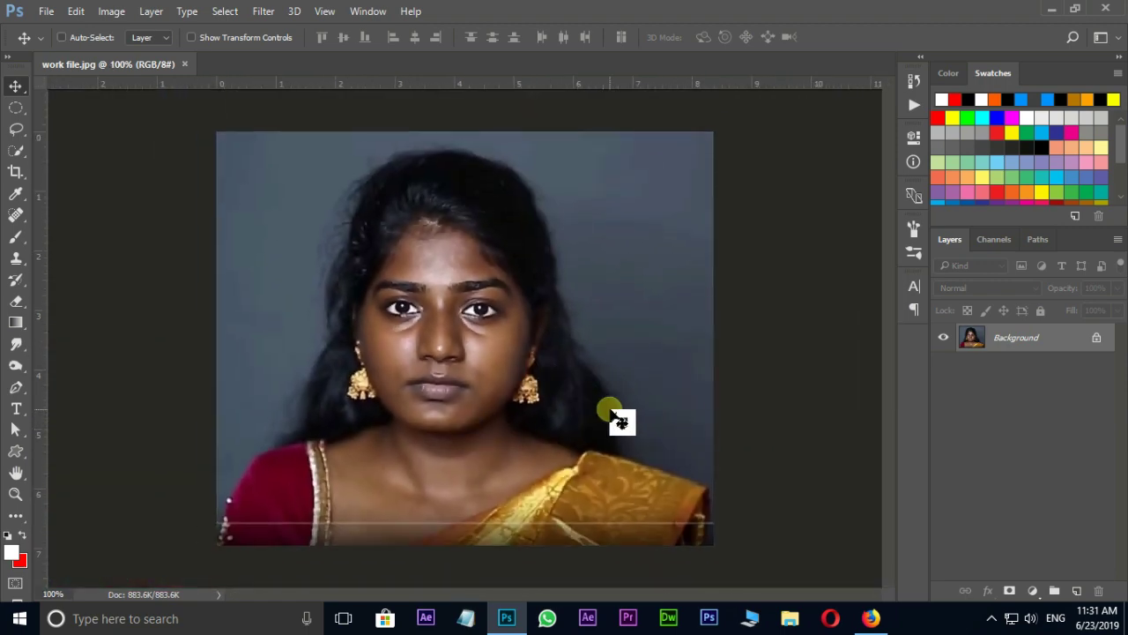
{"action": "key", "text": "ctrl+shift+n"}
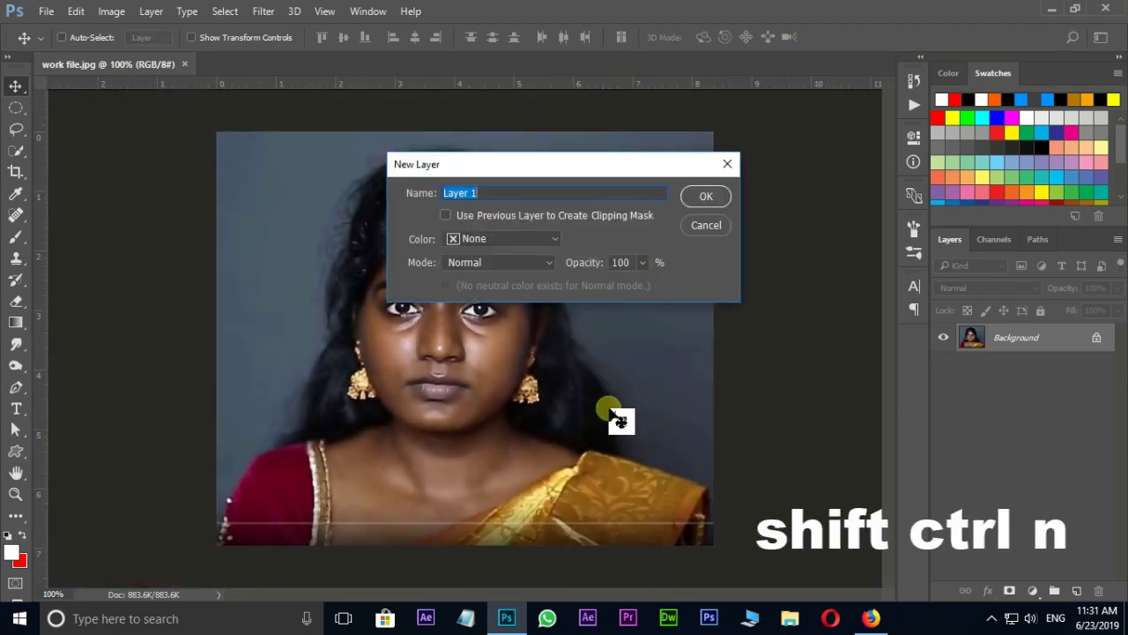
Step: Confirm the empty Layer 1 and set the Brush tool to a 90 px size
{"action": "left_click", "coordinate": [710, 199]}
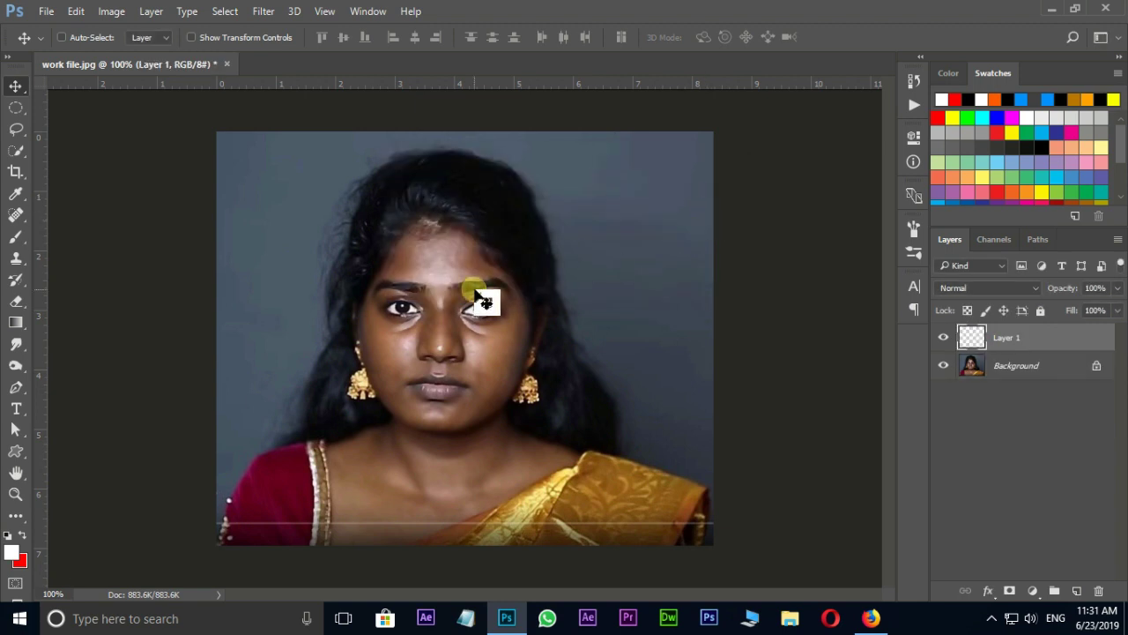
{"action": "left_click", "coordinate": [16, 236]}
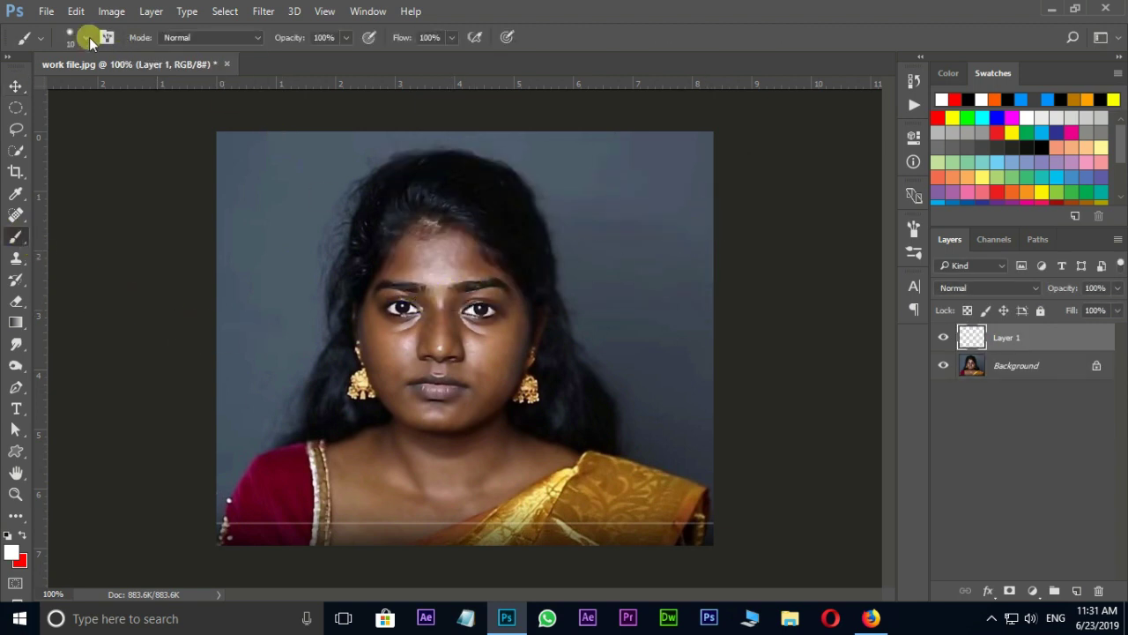
{"action": "left_click", "coordinate": [89, 37]}
{"action": "double_click", "coordinate": [164, 70]}
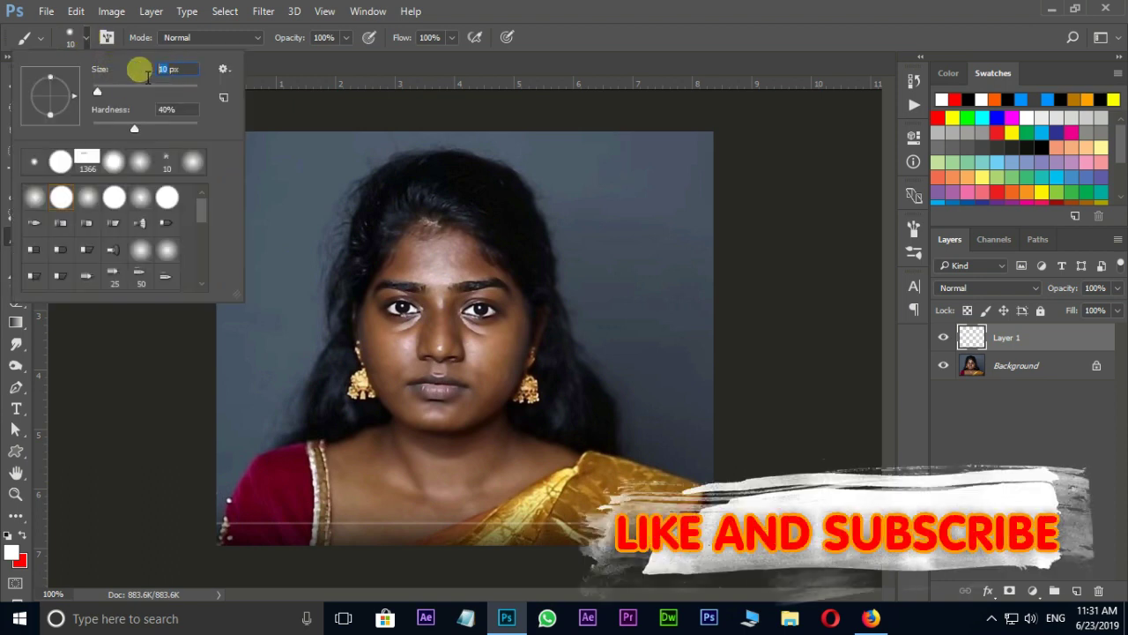
{"action": "type", "text": "90"}
{"action": "double_click", "coordinate": [164, 109]}
{"action": "key", "text": "Return"}
{"action": "key", "text": "ctrl+plus"}
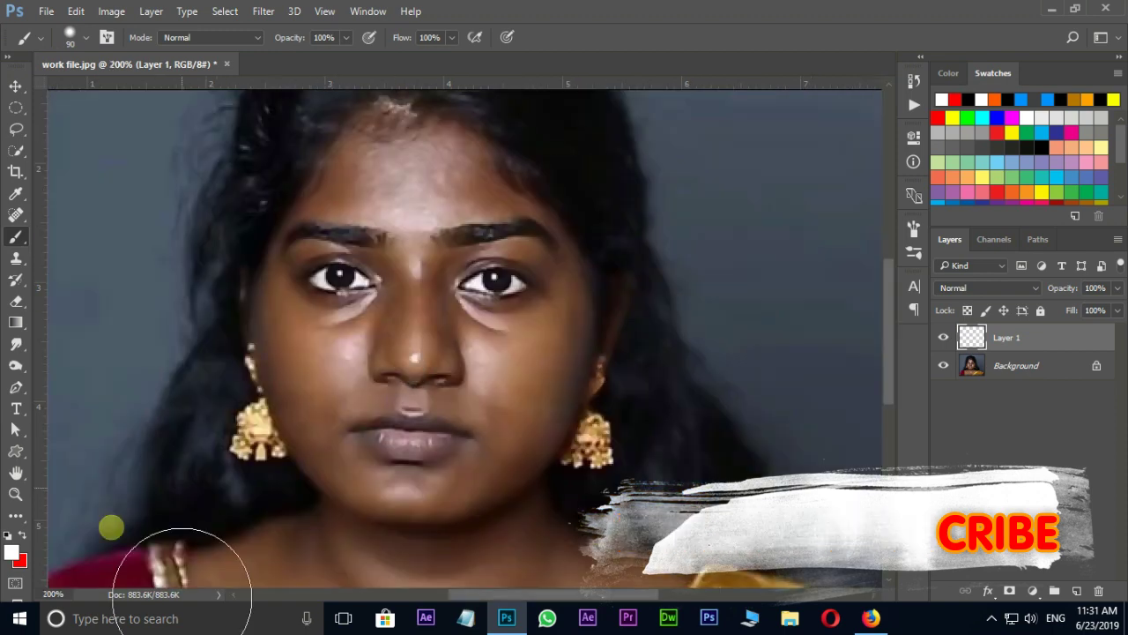
{"action": "left_click", "coordinate": [10, 555]}
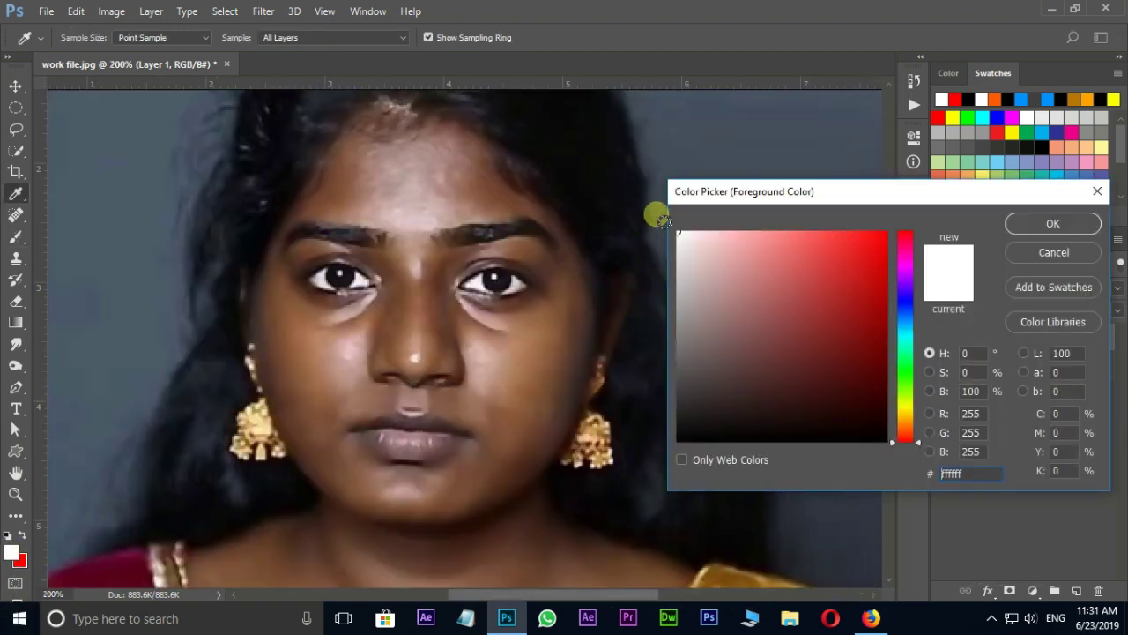
Step: Set white as the foreground colour and paint it over the face, including its right edge
{"action": "left_click", "coordinate": [1052, 224]}
{"action": "mouse_move", "coordinate": [411, 191]}
{"action": "left_mouse_down"}
{"action": "mouse_move", "coordinate": [391, 409]}
{"action": "mouse_move", "coordinate": [388, 311]}
{"action": "mouse_move", "coordinate": [366, 345]}
{"action": "mouse_move", "coordinate": [349, 312]}
{"action": "mouse_move", "coordinate": [328, 331]}
{"action": "left_mouse_up"}
{"action": "mouse_move", "coordinate": [400, 402]}
{"action": "left_mouse_down"}
{"action": "mouse_move", "coordinate": [370, 361]}
{"action": "mouse_move", "coordinate": [392, 180]}
{"action": "mouse_move", "coordinate": [341, 266]}
{"action": "mouse_move", "coordinate": [397, 227]}
{"action": "mouse_move", "coordinate": [310, 302]}
{"action": "mouse_move", "coordinate": [306, 354]}
{"action": "mouse_move", "coordinate": [337, 438]}
{"action": "mouse_move", "coordinate": [312, 383]}
{"action": "mouse_move", "coordinate": [374, 519]}
{"action": "mouse_move", "coordinate": [381, 498]}
{"action": "mouse_move", "coordinate": [461, 513]}
{"action": "mouse_move", "coordinate": [505, 337]}
{"action": "mouse_move", "coordinate": [506, 287]}
{"action": "mouse_move", "coordinate": [481, 228]}
{"action": "mouse_move", "coordinate": [405, 169]}
{"action": "mouse_move", "coordinate": [334, 264]}
{"action": "mouse_move", "coordinate": [379, 256]}
{"action": "mouse_move", "coordinate": [433, 179]}
{"action": "mouse_move", "coordinate": [478, 171]}
{"action": "mouse_move", "coordinate": [502, 227]}
{"action": "mouse_move", "coordinate": [538, 272]}
{"action": "mouse_move", "coordinate": [523, 243]}
{"action": "mouse_move", "coordinate": [566, 272]}
{"action": "mouse_move", "coordinate": [577, 310]}
{"action": "mouse_move", "coordinate": [579, 340]}
{"action": "mouse_move", "coordinate": [546, 318]}
{"action": "mouse_move", "coordinate": [512, 495]}
{"action": "mouse_move", "coordinate": [578, 332]}
{"action": "mouse_move", "coordinate": [571, 318]}
{"action": "mouse_move", "coordinate": [527, 476]}
{"action": "mouse_move", "coordinate": [415, 515]}
{"action": "mouse_move", "coordinate": [322, 404]}
{"action": "mouse_move", "coordinate": [306, 343]}
{"action": "mouse_move", "coordinate": [515, 215]}
{"action": "mouse_move", "coordinate": [537, 254]}
{"action": "left_mouse_up"}
{"action": "key", "text": "bracketleft"}
{"action": "key", "text": "bracketleft"}
{"action": "key", "text": "bracketleft"}
{"action": "key", "text": "bracketleft"}
{"action": "key", "text": "bracketleft"}
{"action": "key", "text": "bracketleft"}
{"action": "key", "text": "bracketleft"}
{"action": "key", "text": "bracketright"}
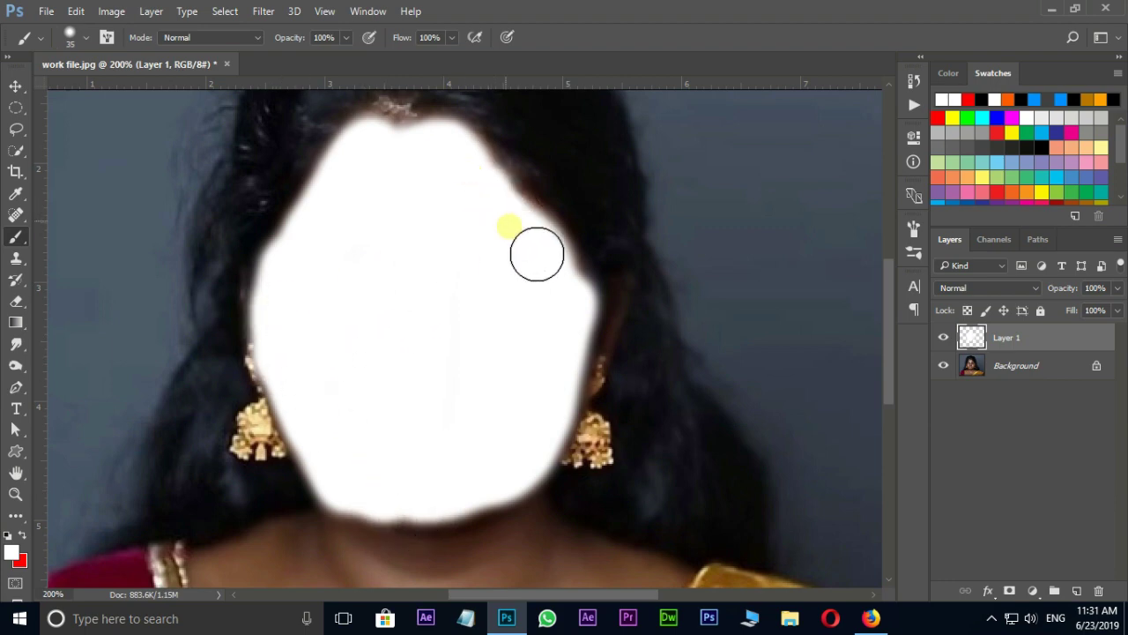
{"action": "key", "text": "bracketleft"}
{"action": "key", "text": "bracketleft"}
{"action": "key", "text": "bracketleft"}
{"action": "key", "text": "bracketleft"}
{"action": "key", "text": "bracketleft"}
{"action": "left_click_drag", "start_coordinate": [623, 284], "coordinate": [591, 391]}
Step: Paint white over the neck with a larger brush, down toward the saree edge
{"action": "left_click_drag", "start_coordinate": [455, 427], "coordinate": [502, 220]}
{"action": "key", "text": "bracketright"}
{"action": "key", "text": "bracketright"}
{"action": "key", "text": "bracketright"}
{"action": "mouse_move", "coordinate": [486, 312]}
{"action": "left_mouse_down"}
{"action": "mouse_move", "coordinate": [485, 388]}
{"action": "mouse_move", "coordinate": [410, 340]}
{"action": "mouse_move", "coordinate": [364, 429]}
{"action": "mouse_move", "coordinate": [359, 474]}
{"action": "mouse_move", "coordinate": [549, 378]}
{"action": "mouse_move", "coordinate": [588, 337]}
{"action": "mouse_move", "coordinate": [572, 323]}
{"action": "mouse_move", "coordinate": [351, 520]}
{"action": "mouse_move", "coordinate": [634, 467]}
{"action": "mouse_move", "coordinate": [640, 411]}
{"action": "mouse_move", "coordinate": [586, 452]}
{"action": "mouse_move", "coordinate": [412, 515]}
{"action": "mouse_move", "coordinate": [313, 524]}
{"action": "mouse_move", "coordinate": [322, 496]}
{"action": "mouse_move", "coordinate": [306, 382]}
{"action": "mouse_move", "coordinate": [345, 372]}
{"action": "mouse_move", "coordinate": [308, 411]}
{"action": "mouse_move", "coordinate": [312, 495]}
{"action": "mouse_move", "coordinate": [337, 366]}
{"action": "mouse_move", "coordinate": [509, 375]}
{"action": "mouse_move", "coordinate": [590, 331]}
{"action": "mouse_move", "coordinate": [646, 374]}
{"action": "mouse_move", "coordinate": [634, 334]}
{"action": "mouse_move", "coordinate": [679, 366]}
{"action": "mouse_move", "coordinate": [702, 357]}
{"action": "mouse_move", "coordinate": [635, 403]}
{"action": "mouse_move", "coordinate": [733, 364]}
{"action": "mouse_move", "coordinate": [443, 492]}
{"action": "mouse_move", "coordinate": [549, 453]}
{"action": "left_mouse_up"}
{"action": "key", "text": "bracketleft"}
{"action": "key", "text": "bracketleft"}
{"action": "scroll", "coordinate": [521, 383], "scroll_direction": "down", "scroll_amount": 2}
{"action": "scroll", "coordinate": [521, 383], "scroll_direction": "left", "scroll_amount": 1}
{"action": "scroll", "coordinate": [344, 403], "scroll_direction": "up", "scroll_amount": 3}
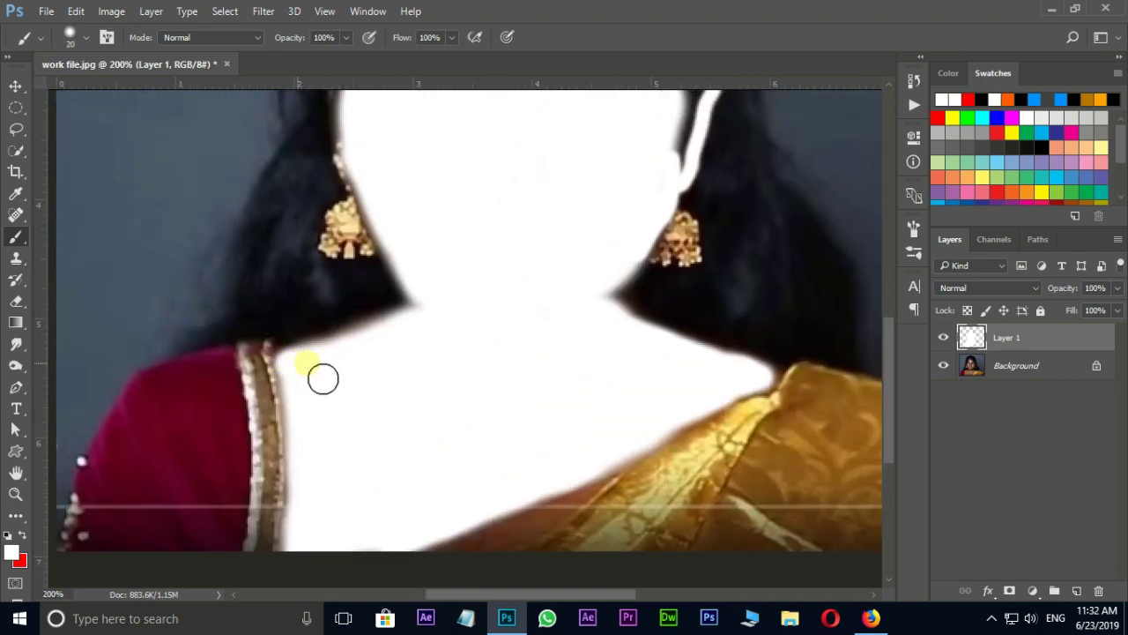
{"action": "scroll", "coordinate": [448, 383], "scroll_direction": "up", "scroll_amount": 4}
{"action": "scroll", "coordinate": [448, 383], "scroll_direction": "right", "scroll_amount": 2}
{"action": "scroll", "coordinate": [459, 280], "scroll_direction": "up", "scroll_amount": 5}
{"action": "scroll", "coordinate": [459, 280], "scroll_direction": "right", "scroll_amount": 2}
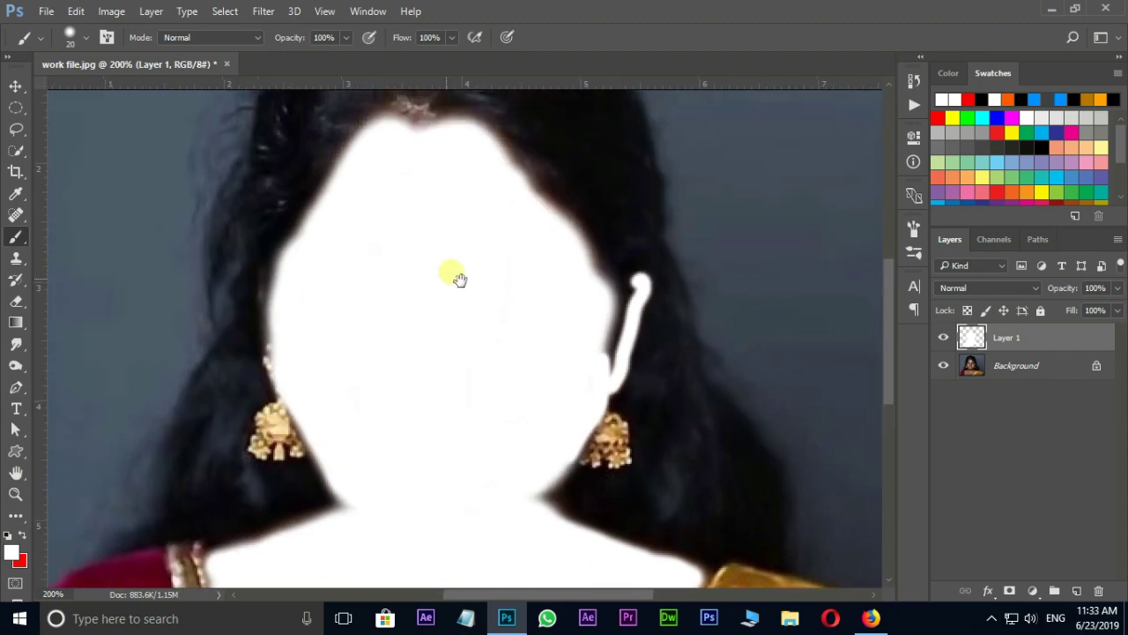
{"action": "scroll", "coordinate": [406, 168], "scroll_direction": "up", "scroll_amount": 2}
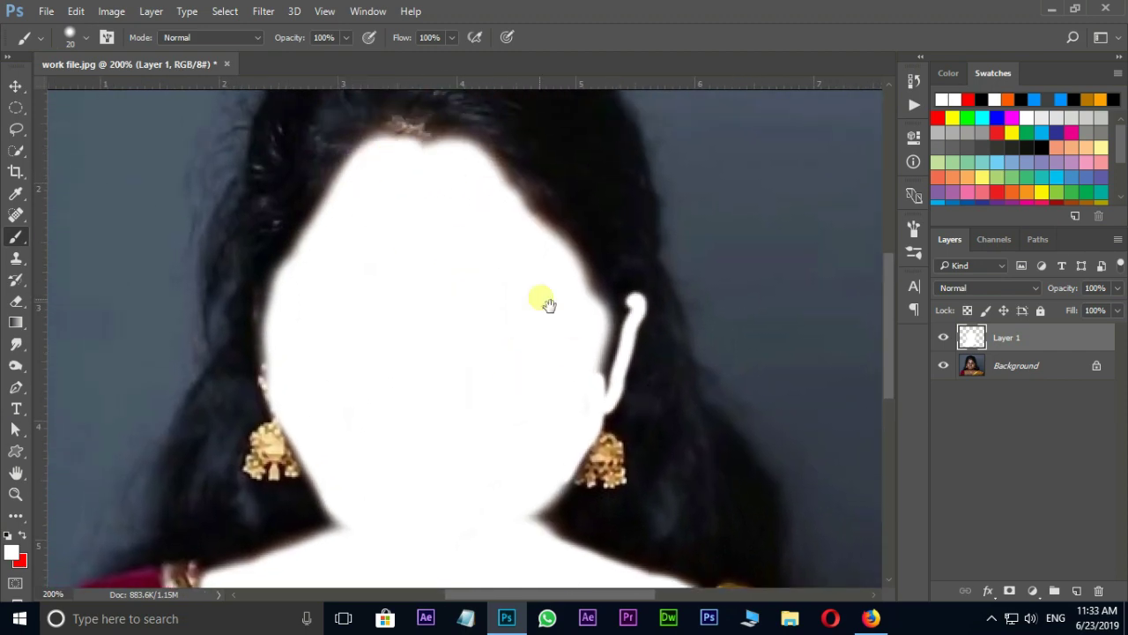
Step: Set Layer 1's blend mode to Soft Light
{"action": "key", "text": "ctrl+minus"}
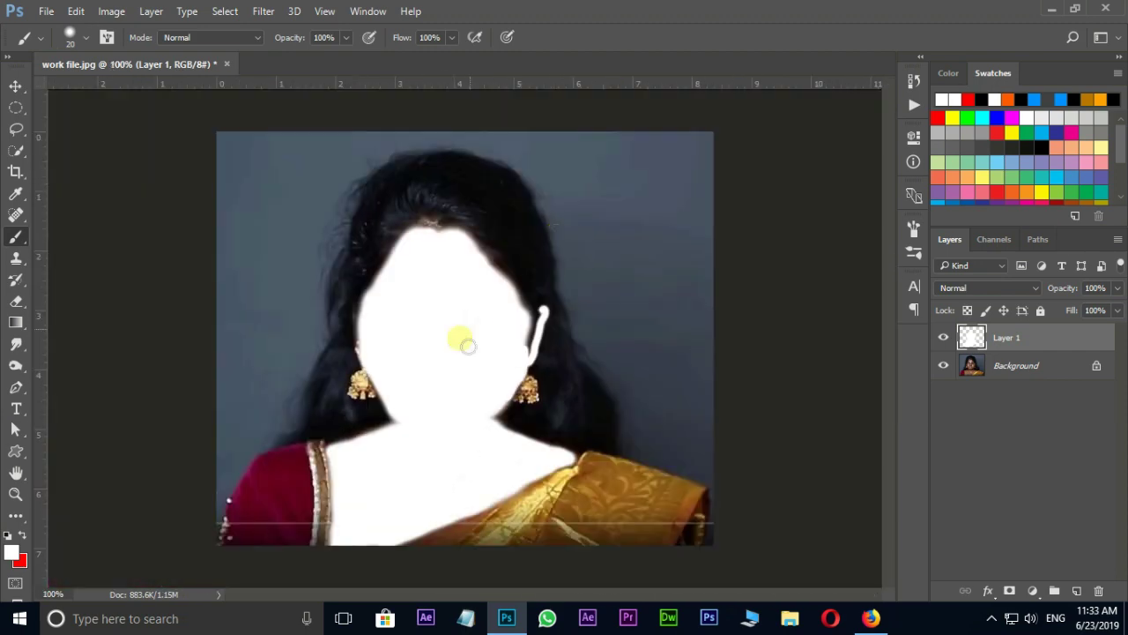
{"action": "left_click", "coordinate": [987, 291]}
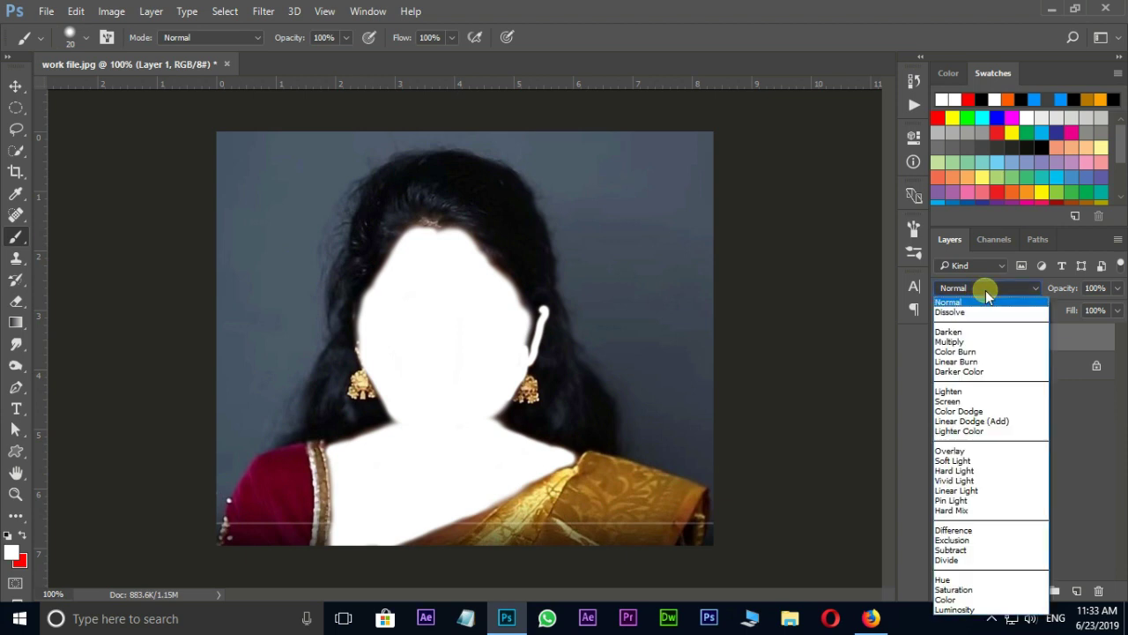
{"action": "left_click", "coordinate": [974, 461]}
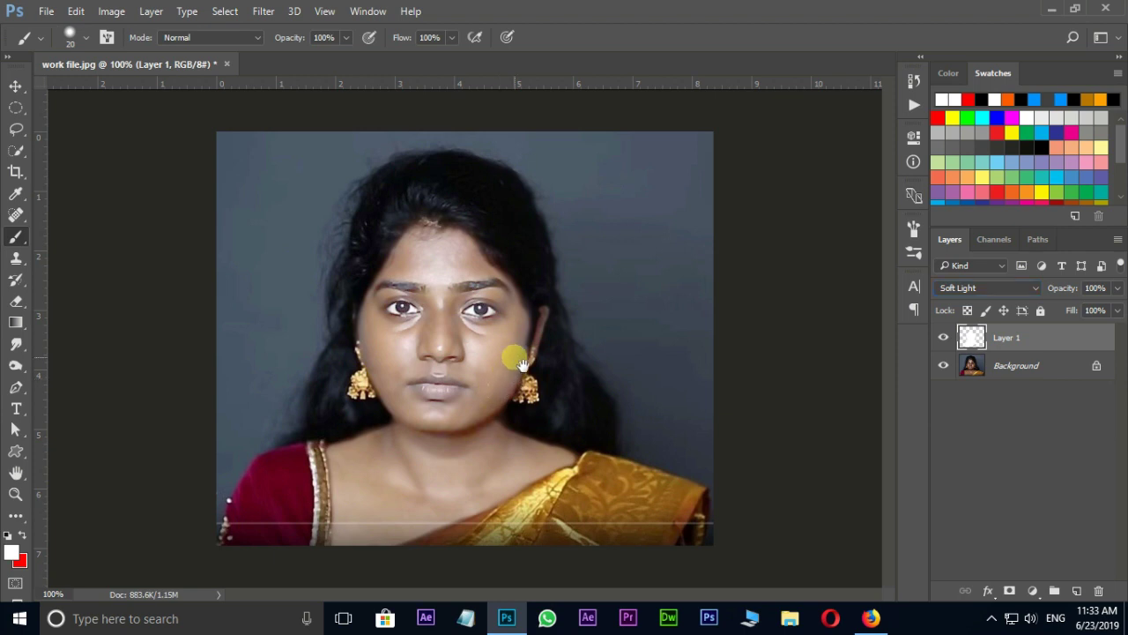
{"action": "key", "text": "e"}
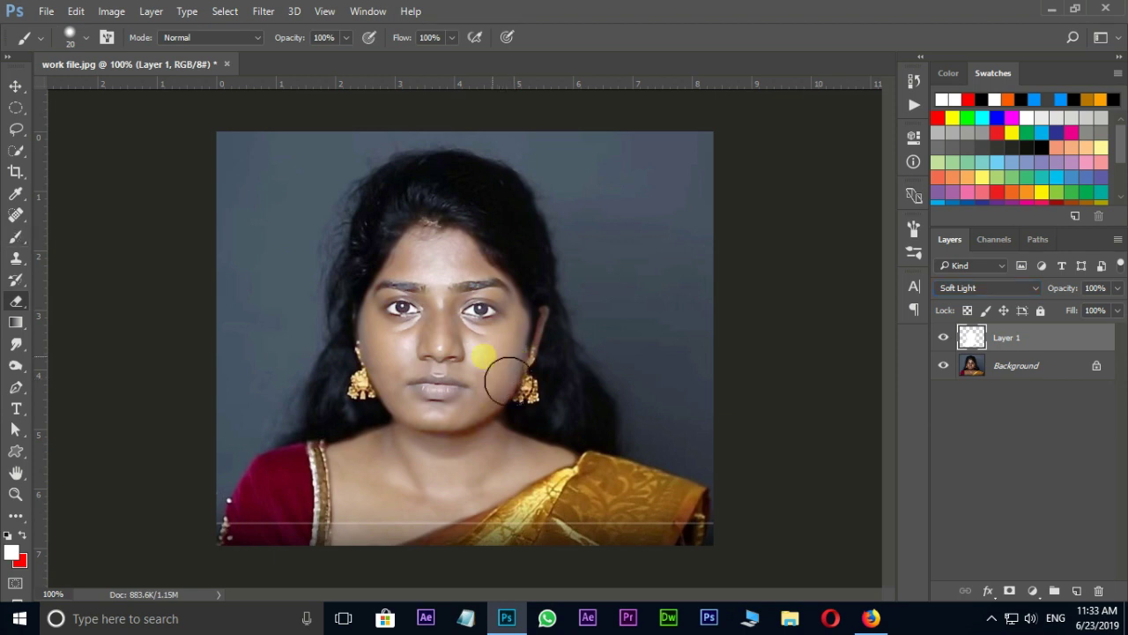
{"action": "left_click_drag", "start_coordinate": [14, 301], "coordinate": [81, 304]}
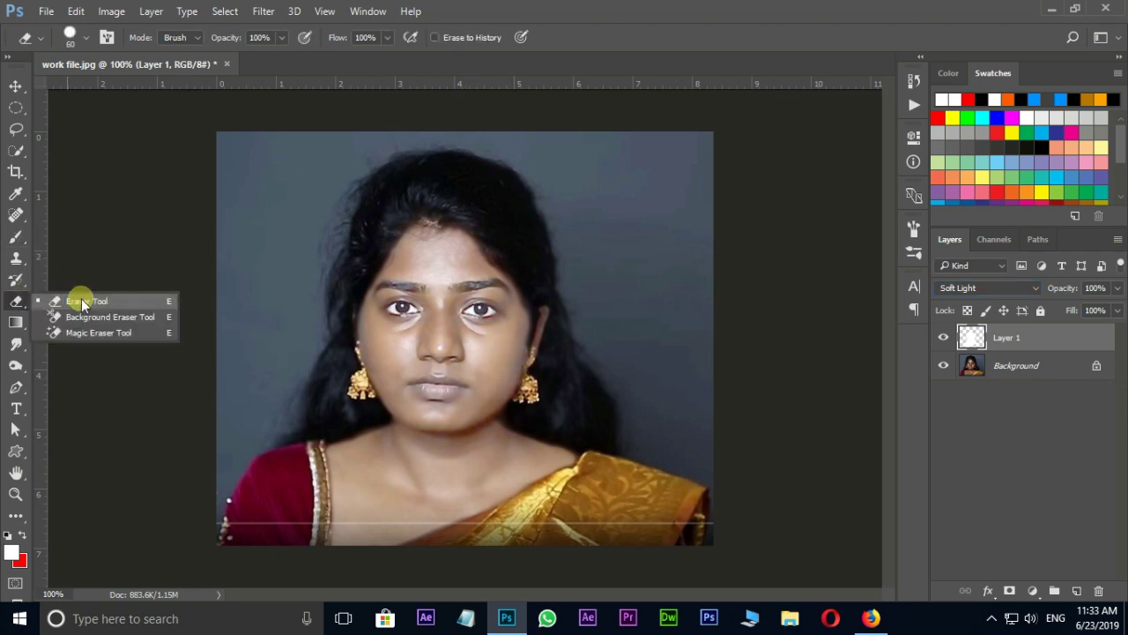
{"action": "key", "text": "bracketleft"}
{"action": "key", "text": "bracketleft"}
{"action": "key", "text": "bracketleft"}
{"action": "key", "text": "bracketleft"}
{"action": "key", "text": "bracketleft"}
{"action": "scroll", "coordinate": [551, 353], "scroll_direction": "up", "scroll_amount": 1}
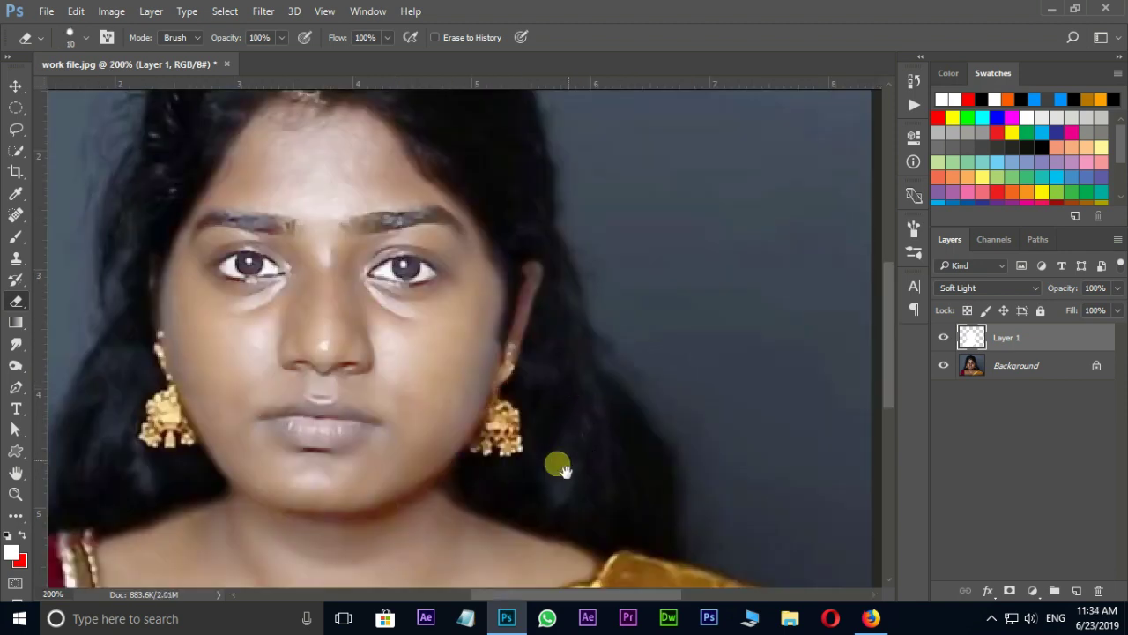
{"action": "left_click_drag", "start_coordinate": [564, 470], "coordinate": [643, 396]}
{"action": "key", "text": "b"}
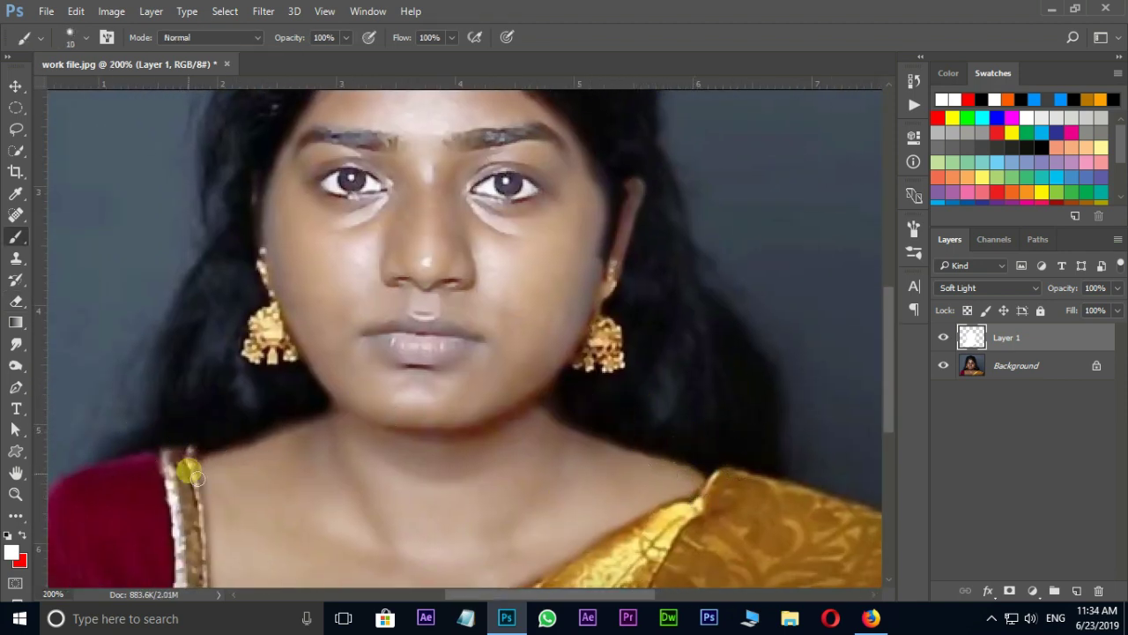
{"action": "key", "text": "ctrl+1"}
{"action": "key", "text": "v"}
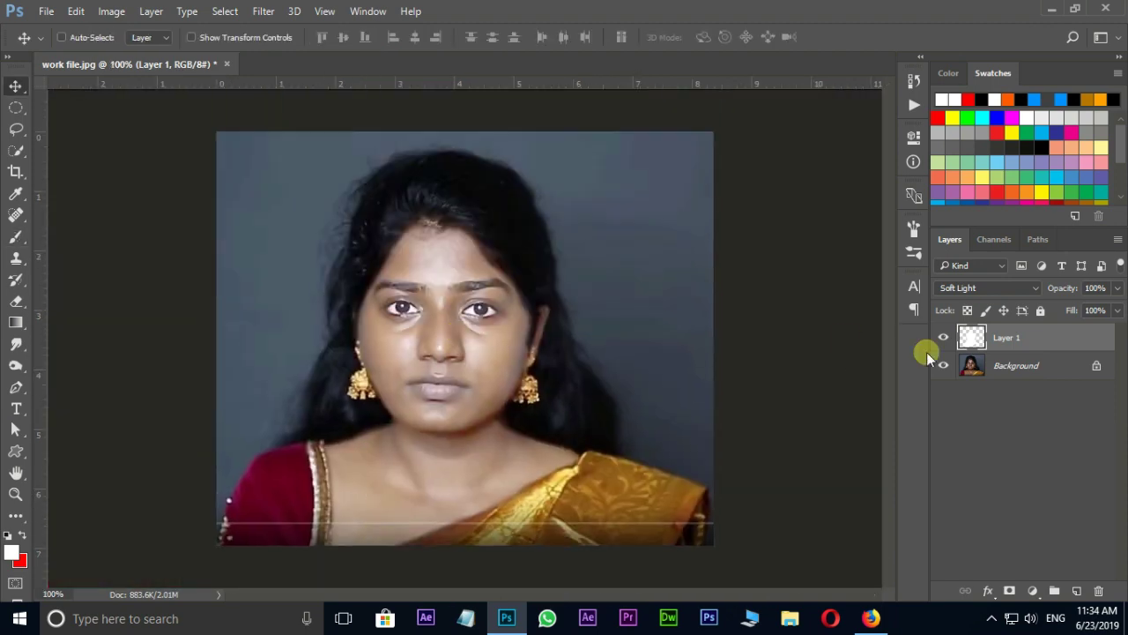
Step: Add a layer mask to Layer 1 and paint black over both eyebrows
{"action": "left_click", "coordinate": [1011, 591]}
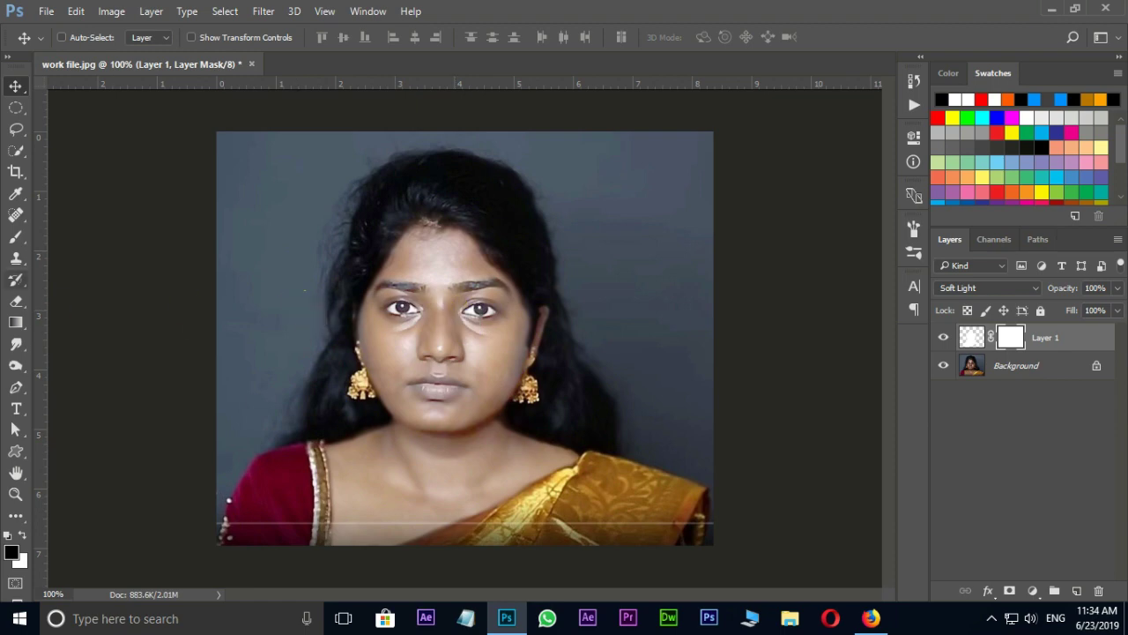
{"action": "left_click", "coordinate": [16, 236]}
{"action": "scroll", "coordinate": [494, 304], "scroll_direction": "up", "scroll_amount": 2}
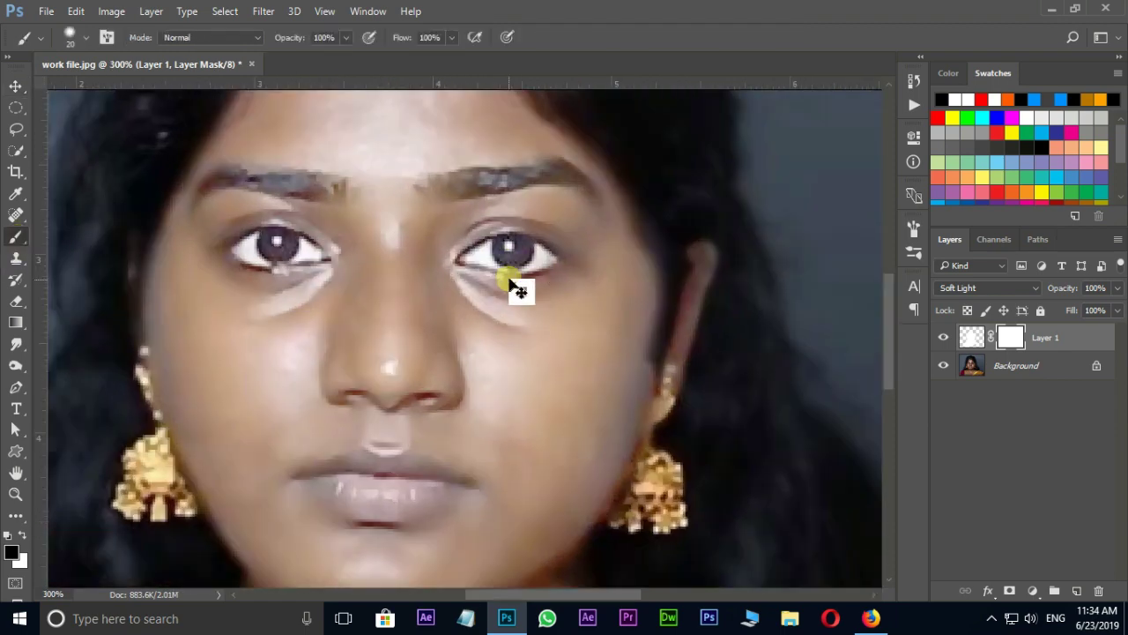
{"action": "left_click_drag", "start_coordinate": [516, 290], "coordinate": [489, 354]}
{"action": "key", "text": "ctrl+plus"}
{"action": "key", "text": "bracketleft"}
{"action": "key", "text": "bracketleft"}
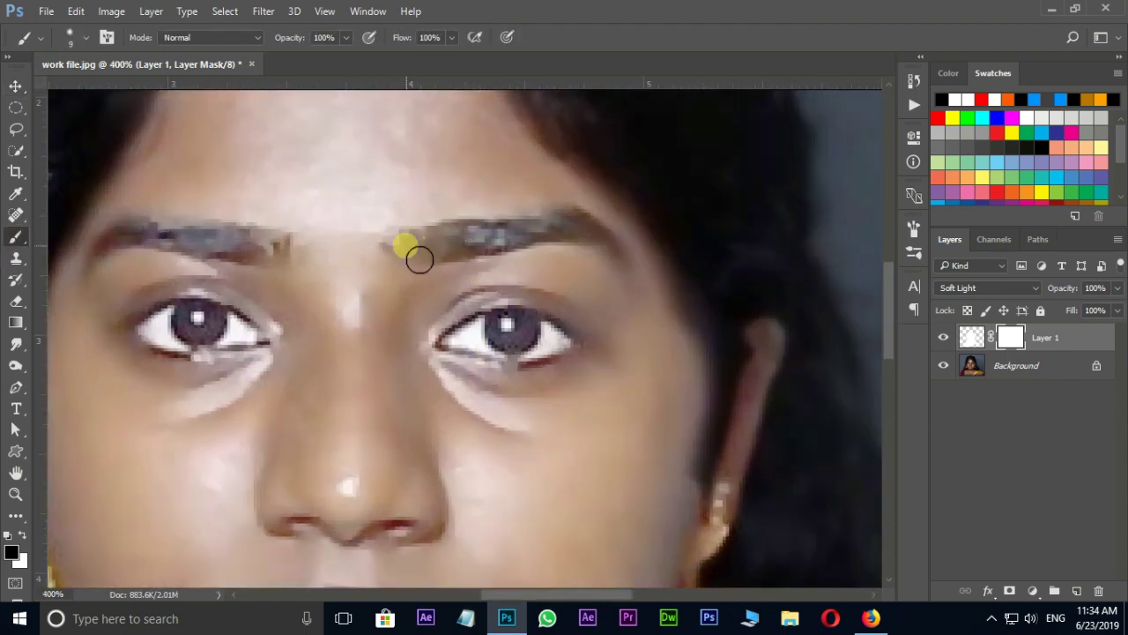
{"action": "mouse_move", "coordinate": [483, 245]}
{"action": "left_mouse_down"}
{"action": "mouse_move", "coordinate": [437, 255]}
{"action": "mouse_move", "coordinate": [591, 238]}
{"action": "mouse_move", "coordinate": [569, 270]}
{"action": "mouse_move", "coordinate": [608, 241]}
{"action": "mouse_move", "coordinate": [535, 227]}
{"action": "left_mouse_up"}
{"action": "key", "text": "bracketright"}
{"action": "mouse_move", "coordinate": [256, 247]}
{"action": "left_mouse_down"}
{"action": "mouse_move", "coordinate": [209, 256]}
{"action": "mouse_move", "coordinate": [159, 236]}
{"action": "mouse_move", "coordinate": [131, 240]}
{"action": "mouse_move", "coordinate": [169, 249]}
{"action": "mouse_move", "coordinate": [151, 258]}
{"action": "mouse_move", "coordinate": [129, 244]}
{"action": "mouse_move", "coordinate": [102, 265]}
{"action": "mouse_move", "coordinate": [168, 245]}
{"action": "mouse_move", "coordinate": [108, 265]}
{"action": "left_mouse_up"}
{"action": "key", "text": "bracketleft"}
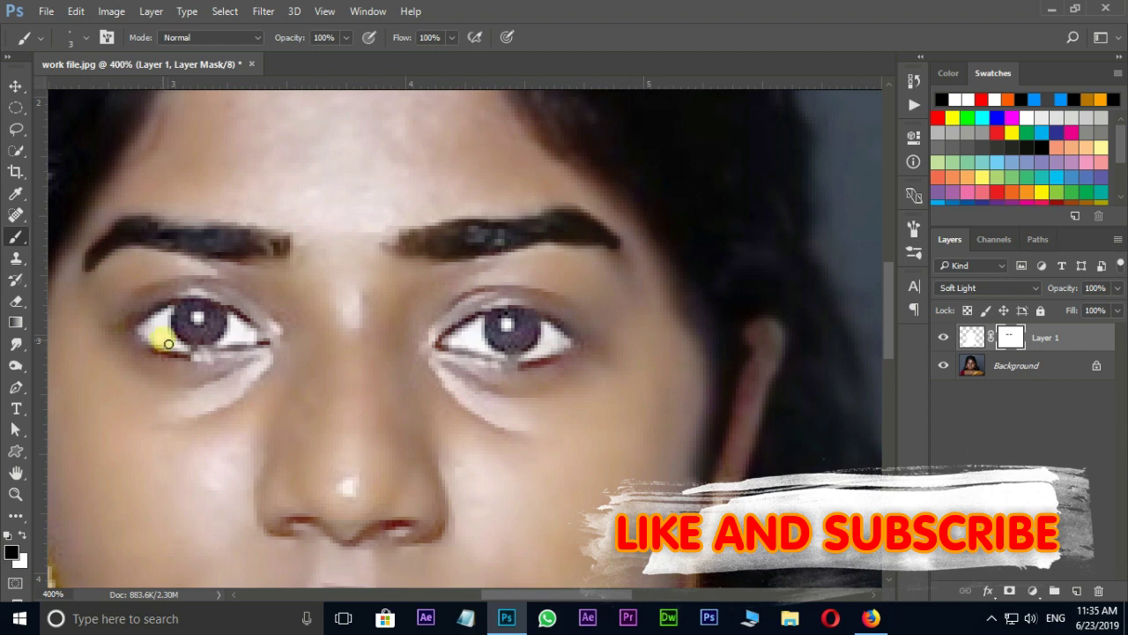
Step: Paint black over both irises and the right eye's upper lid and lower lash line
{"action": "key", "text": "bracketright"}
{"action": "key", "text": "bracketright"}
{"action": "key", "text": "bracketright"}
{"action": "mouse_move", "coordinate": [211, 333]}
{"action": "left_mouse_down"}
{"action": "mouse_move", "coordinate": [226, 352]}
{"action": "mouse_move", "coordinate": [222, 343]}
{"action": "left_mouse_up"}
{"action": "mouse_move", "coordinate": [476, 331]}
{"action": "left_mouse_down"}
{"action": "mouse_move", "coordinate": [536, 350]}
{"action": "mouse_move", "coordinate": [512, 323]}
{"action": "mouse_move", "coordinate": [451, 353]}
{"action": "left_mouse_up"}
{"action": "key", "text": "bracketleft"}
{"action": "key", "text": "bracketleft"}
{"action": "key", "text": "bracketleft"}
{"action": "key", "text": "bracketleft"}
{"action": "key", "text": "bracketleft"}
{"action": "key", "text": "bracketleft"}
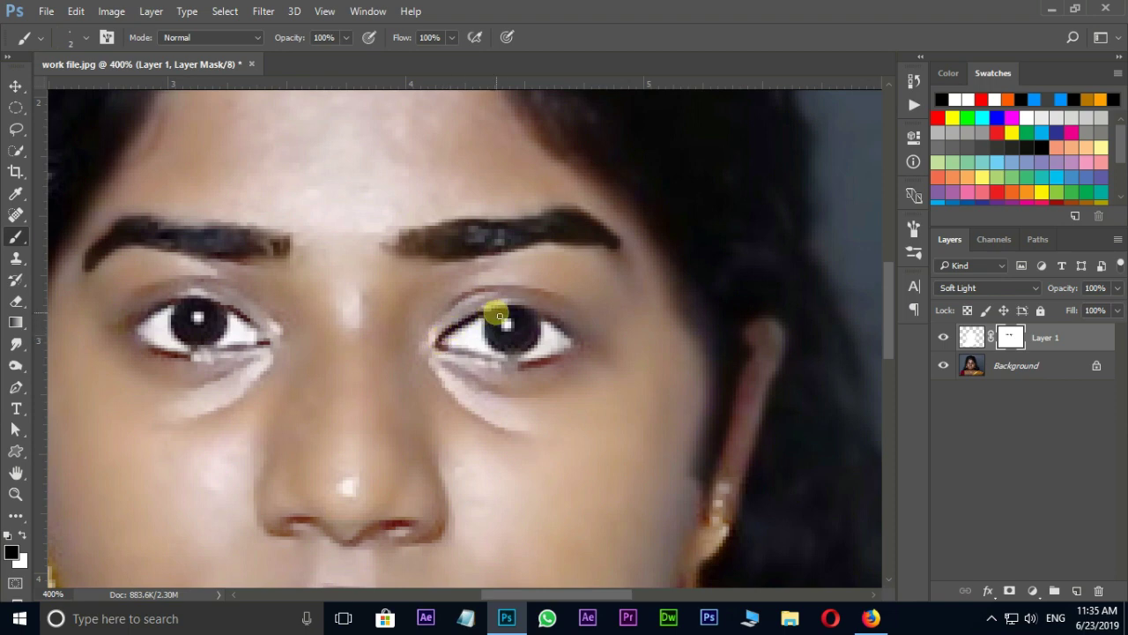
{"action": "left_click_drag", "start_coordinate": [516, 312], "coordinate": [539, 316]}
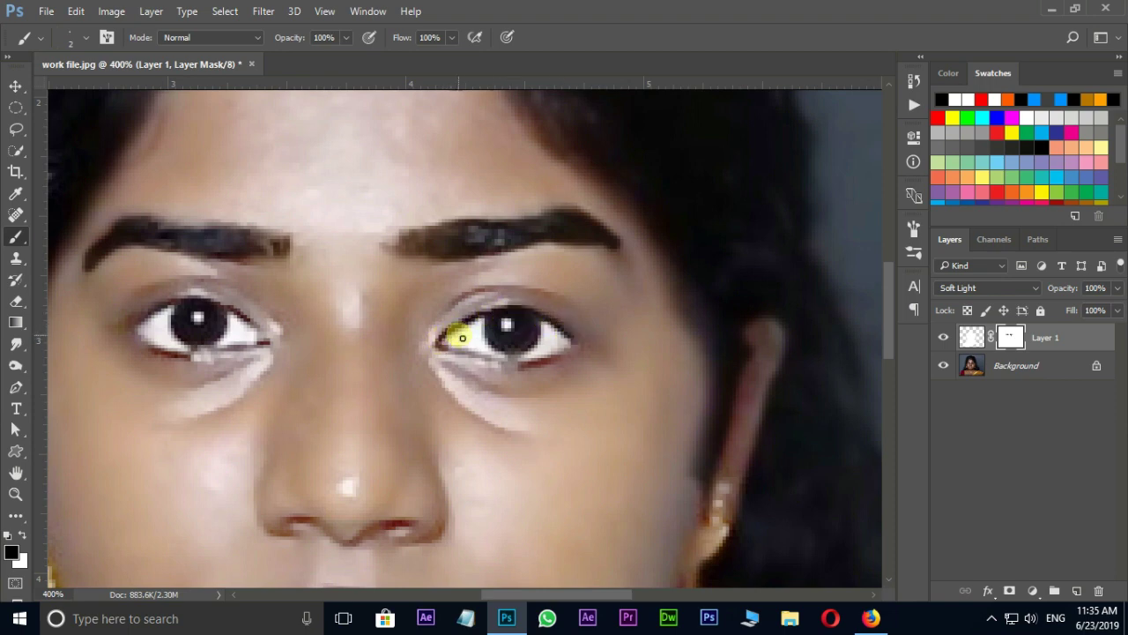
{"action": "left_click_drag", "start_coordinate": [525, 368], "coordinate": [574, 346]}
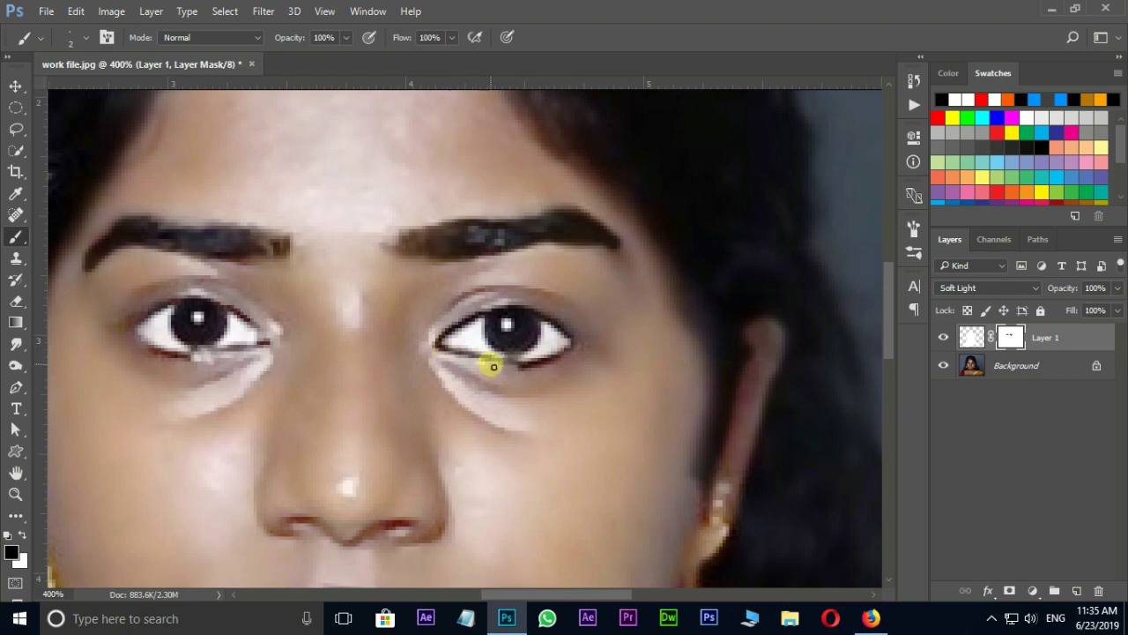
{"action": "scroll", "coordinate": [396, 323], "scroll_direction": "left", "scroll_amount": 3}
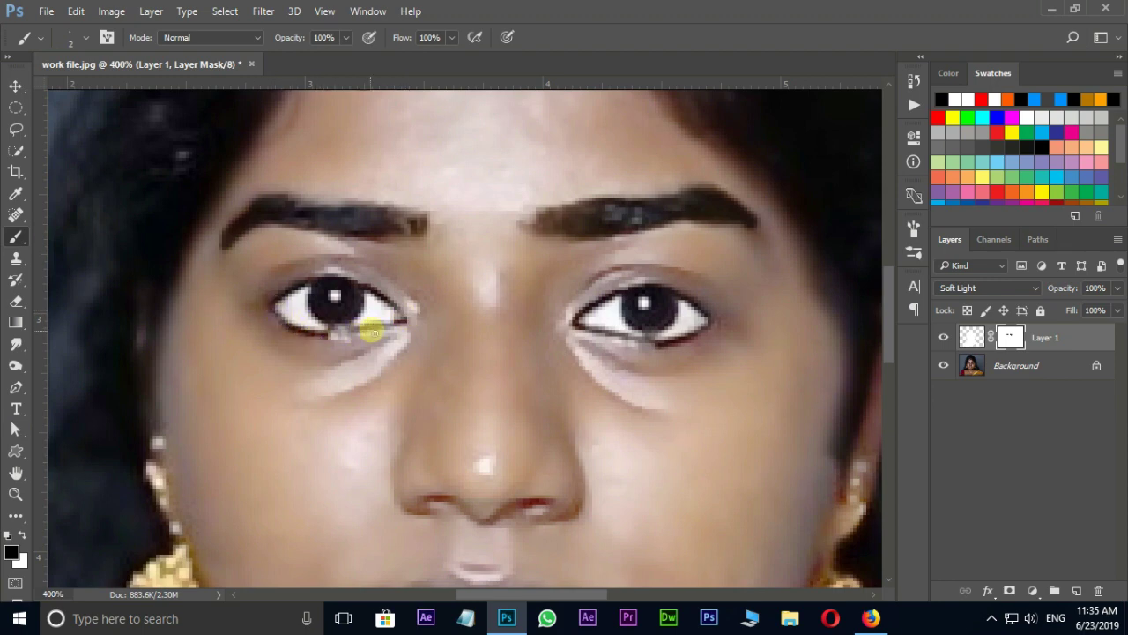
{"action": "left_click_drag", "start_coordinate": [536, 358], "coordinate": [475, 300]}
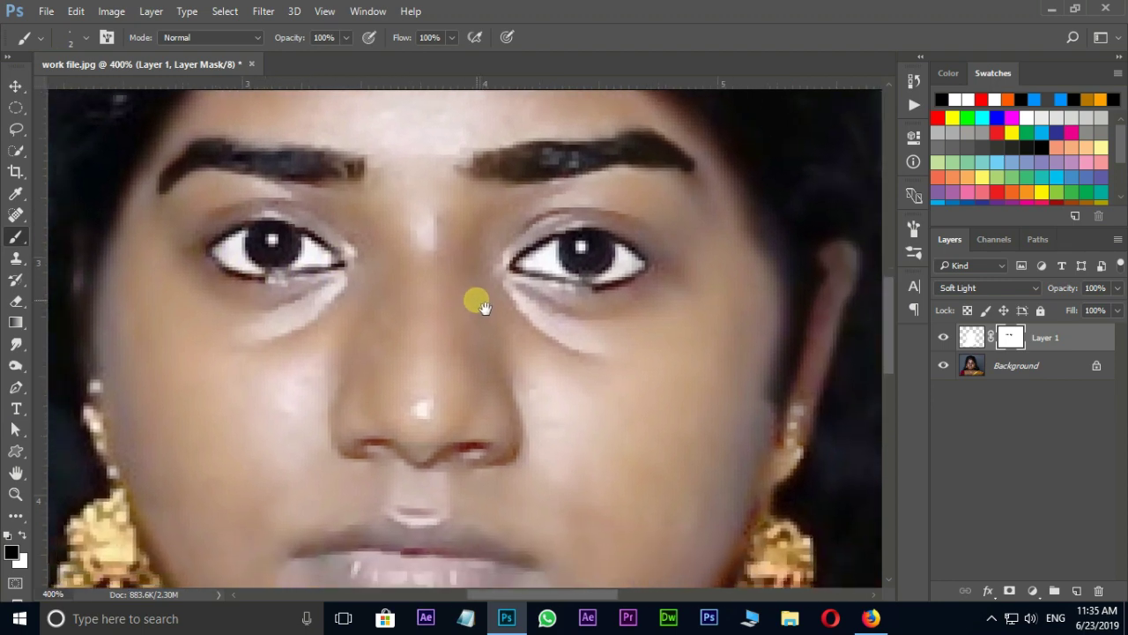
{"action": "scroll", "coordinate": [480, 315], "scroll_direction": "down", "scroll_amount": 3}
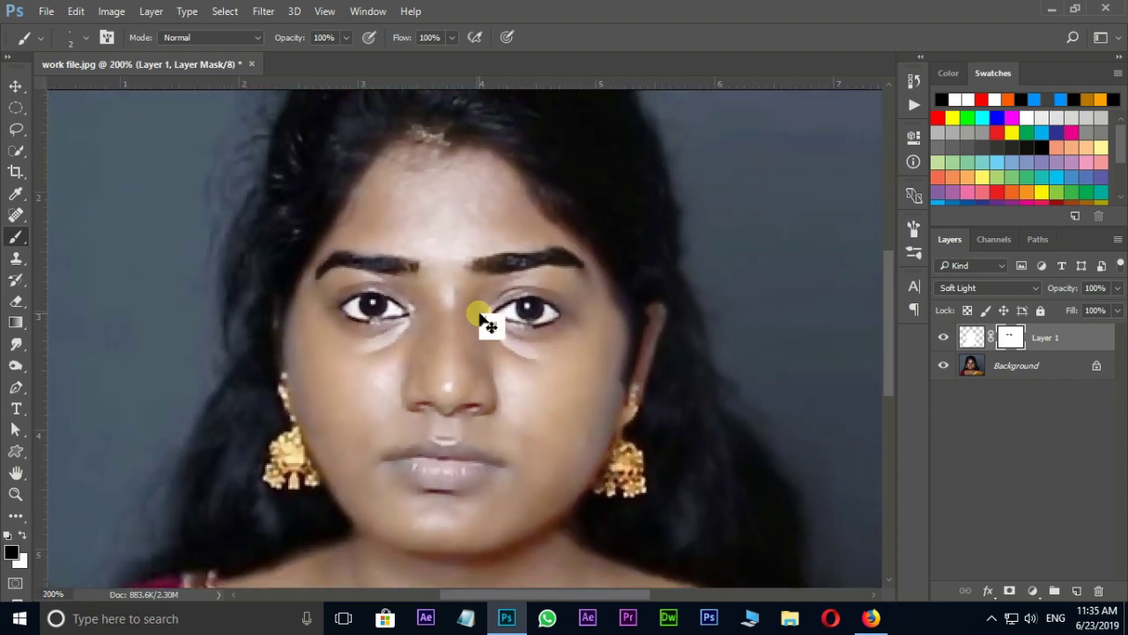
{"action": "scroll", "coordinate": [467, 314], "scroll_direction": "up", "scroll_amount": 1}
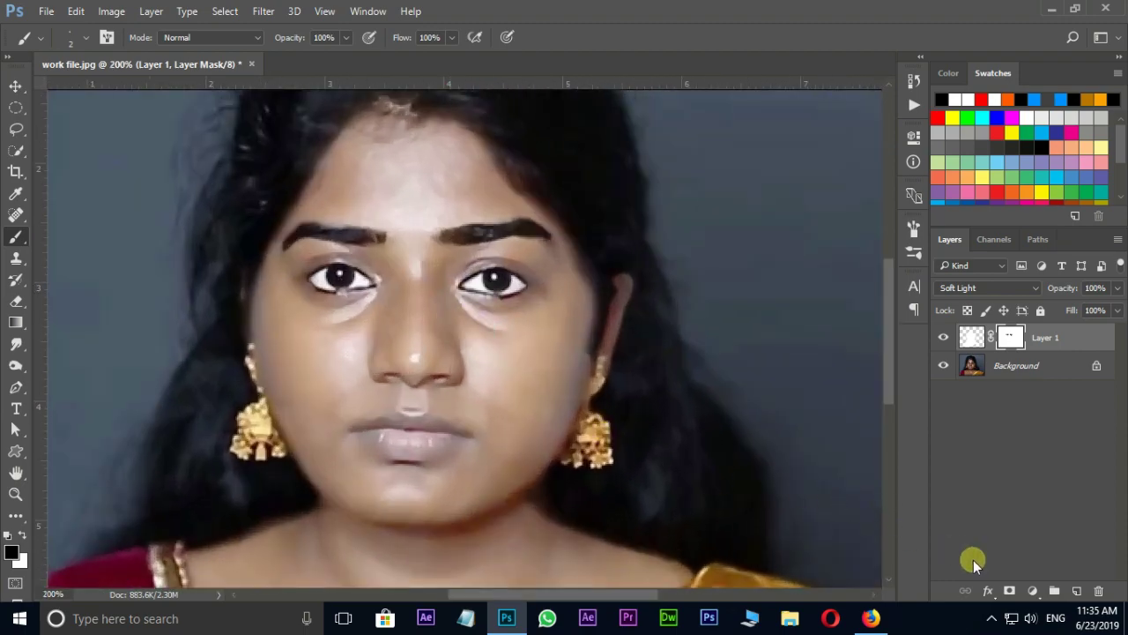
Step: Create Selective Color 1 with Whites at Cyan -75, Magenta -50, Yellow -8, then collapse Properties
{"action": "left_click", "coordinate": [1034, 591]}
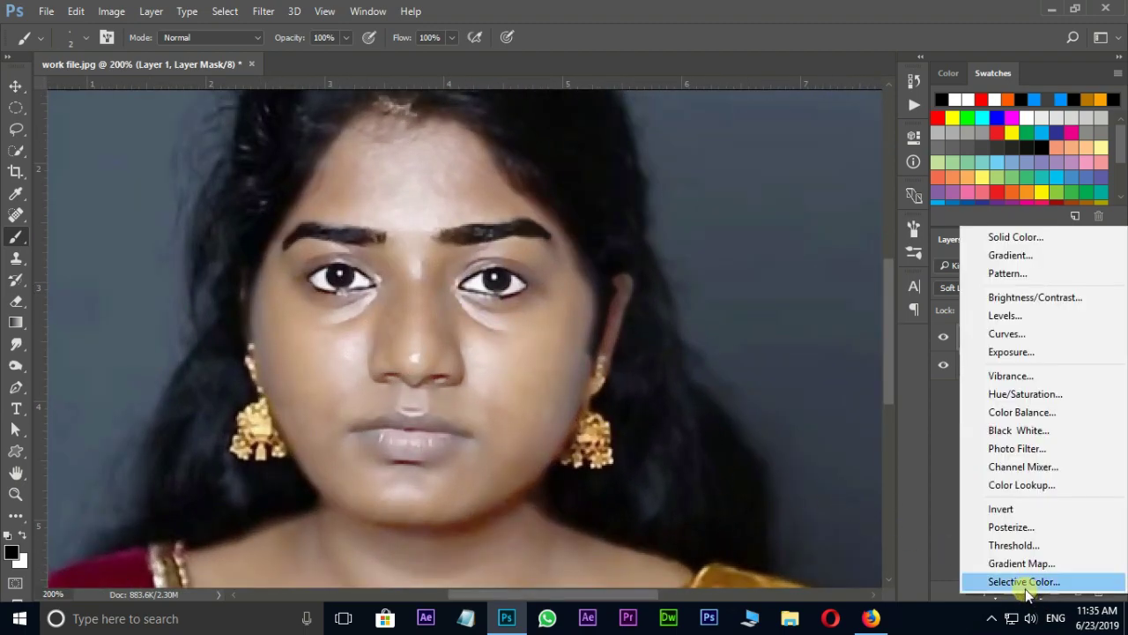
{"action": "left_click", "coordinate": [1025, 582]}
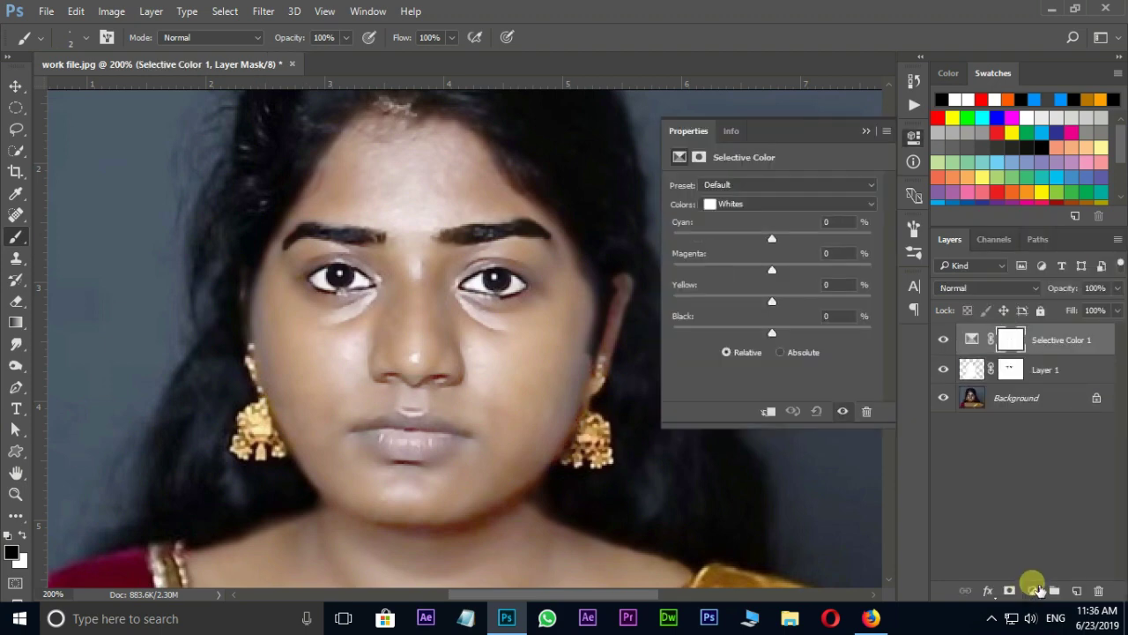
{"action": "left_click", "coordinate": [743, 207]}
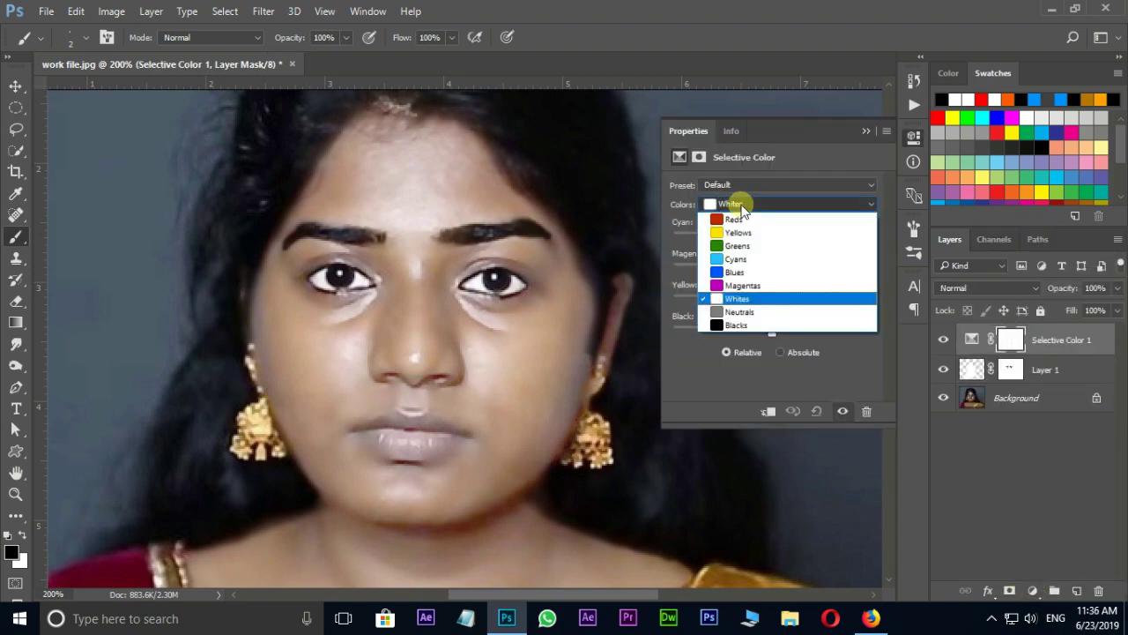
{"action": "left_click", "coordinate": [747, 298]}
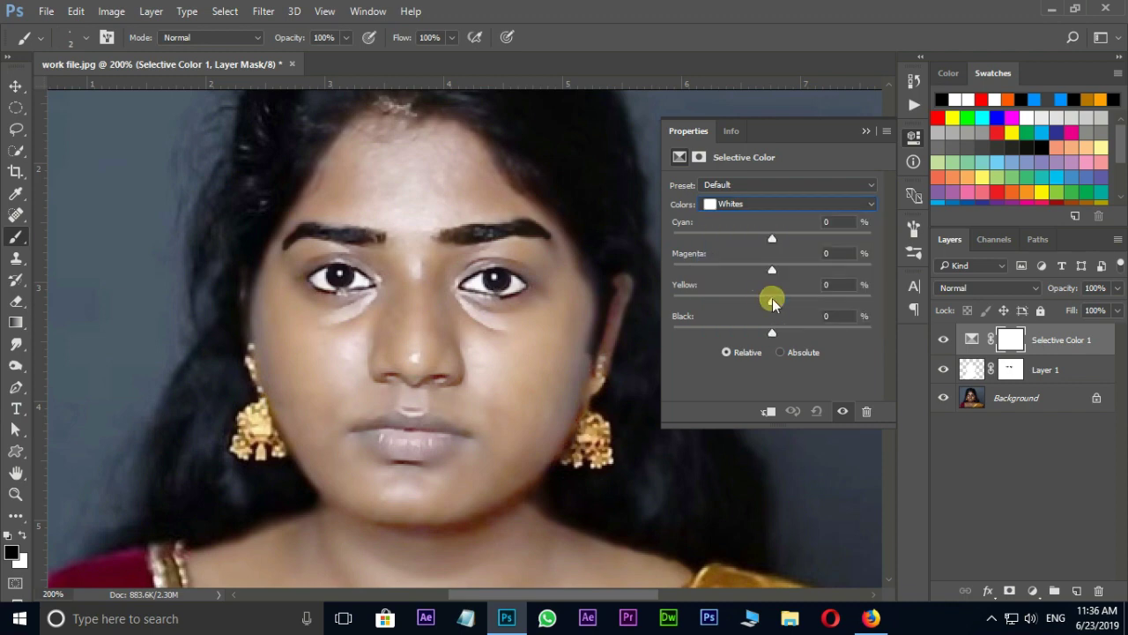
{"action": "left_click_drag", "start_coordinate": [853, 228], "coordinate": [816, 227]}
{"action": "type", "text": "-75"}
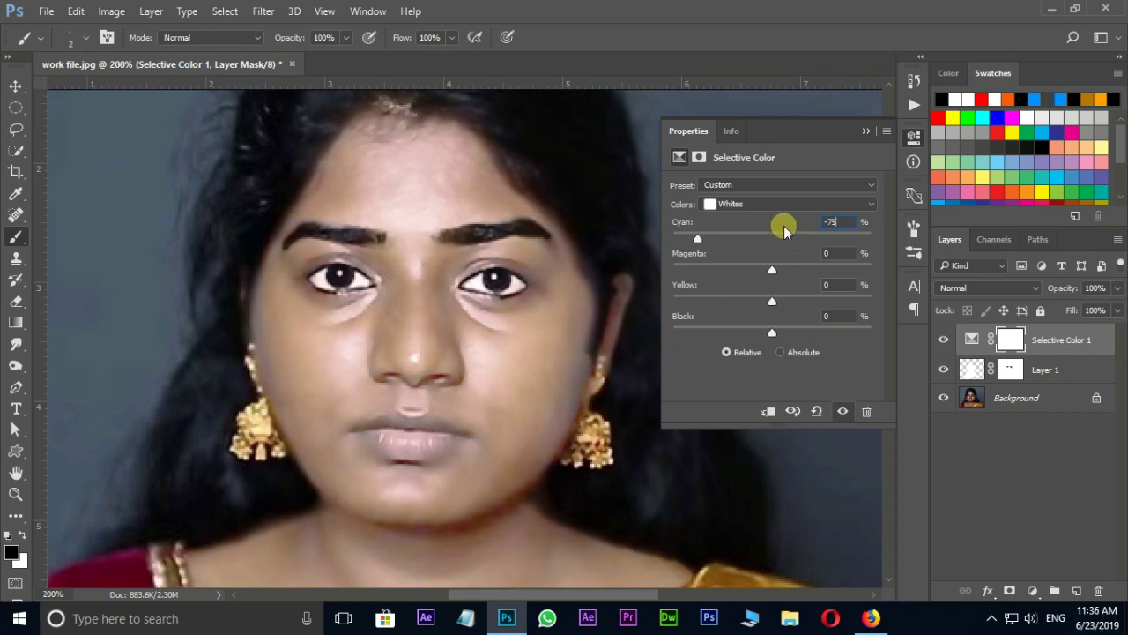
{"action": "left_click_drag", "start_coordinate": [855, 254], "coordinate": [810, 257]}
{"action": "type", "text": "-50"}
{"action": "left_click_drag", "start_coordinate": [838, 283], "coordinate": [813, 293]}
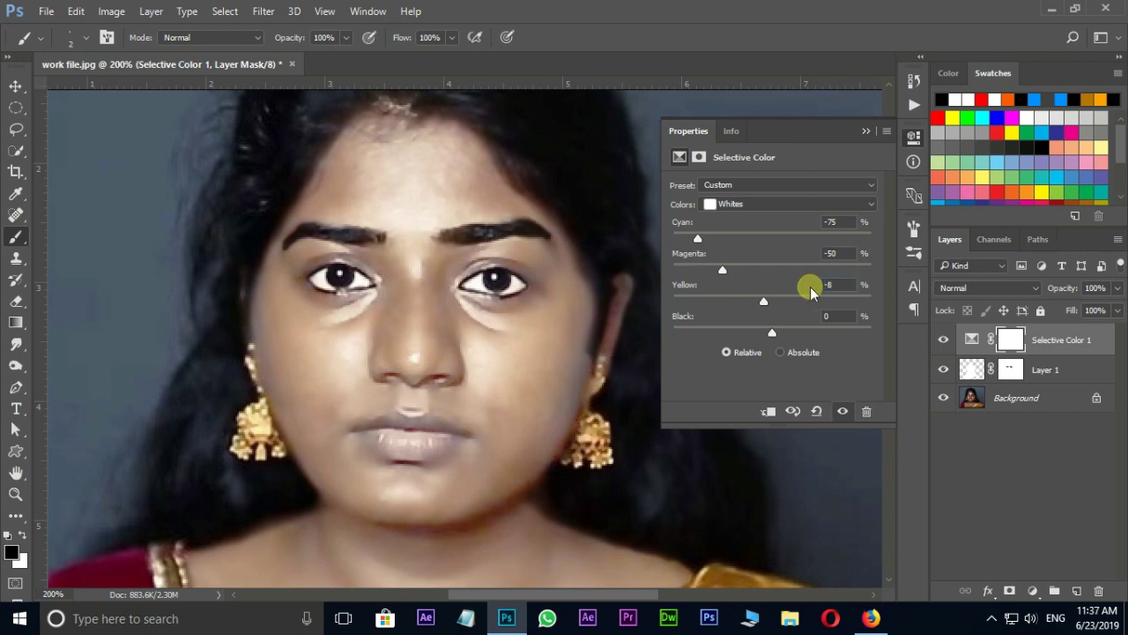
{"action": "type", "text": "-8"}
{"action": "left_click", "coordinate": [864, 131]}
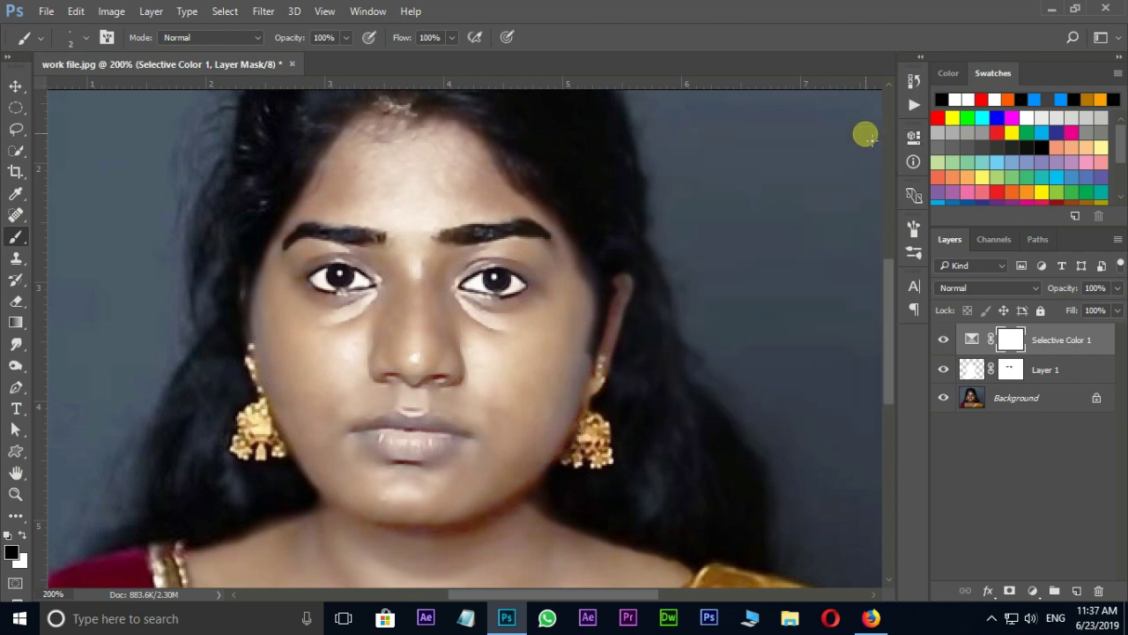
Step: Select all three layers, merge them into Background, and copy it to a new Layer 1
{"action": "left_click", "coordinate": [1051, 405], "text": "shift"}
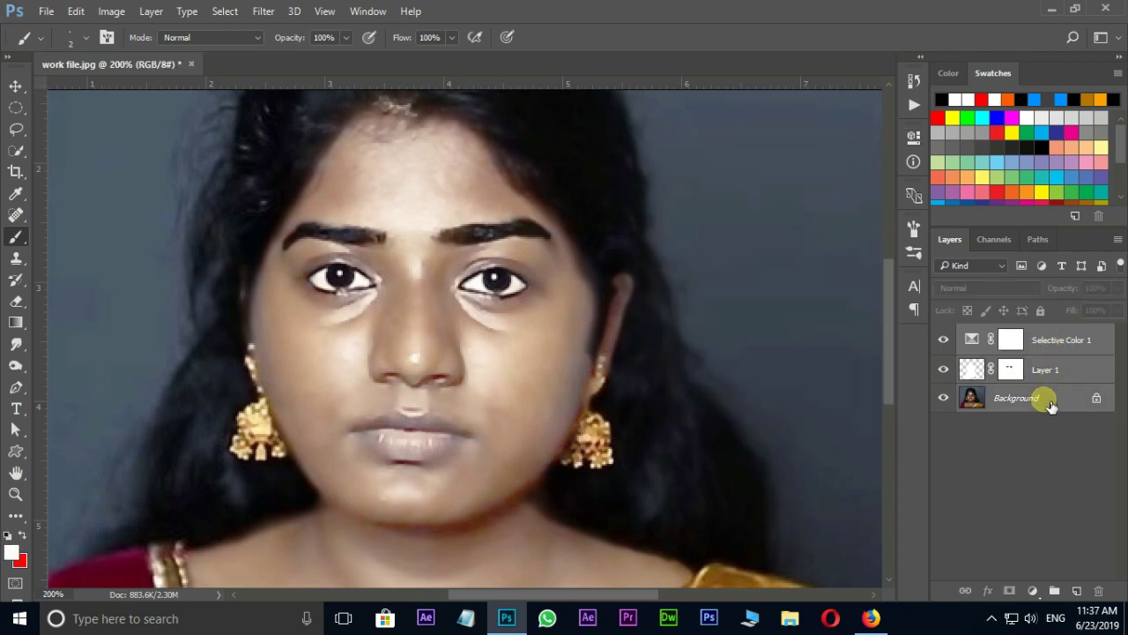
{"action": "key", "text": "ctrl+e"}
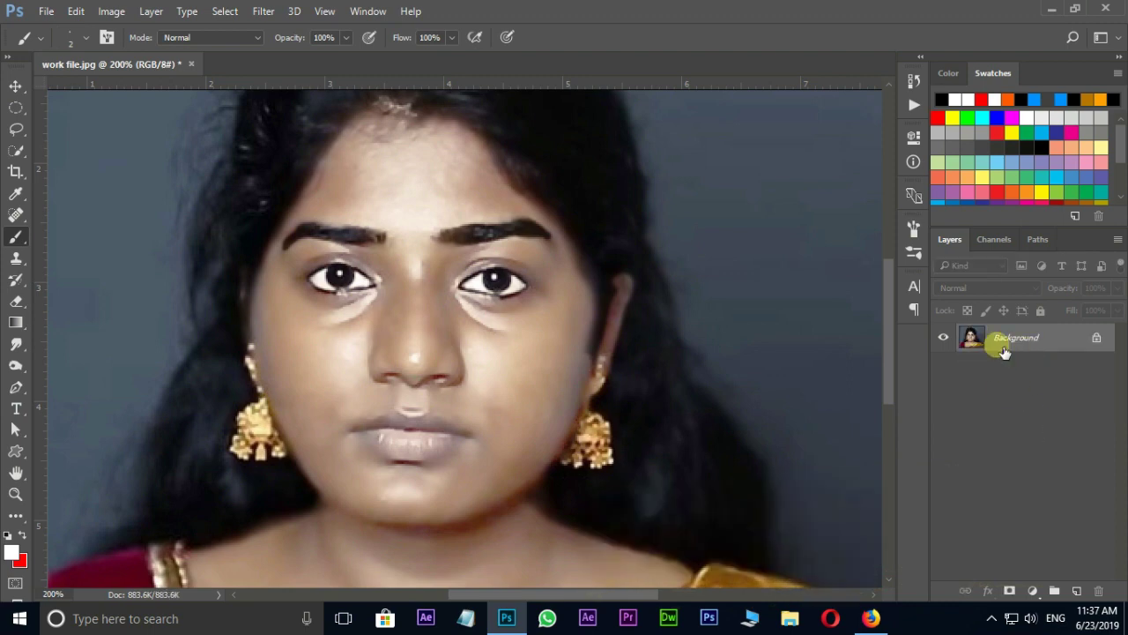
{"action": "key", "text": "ctrl+j"}
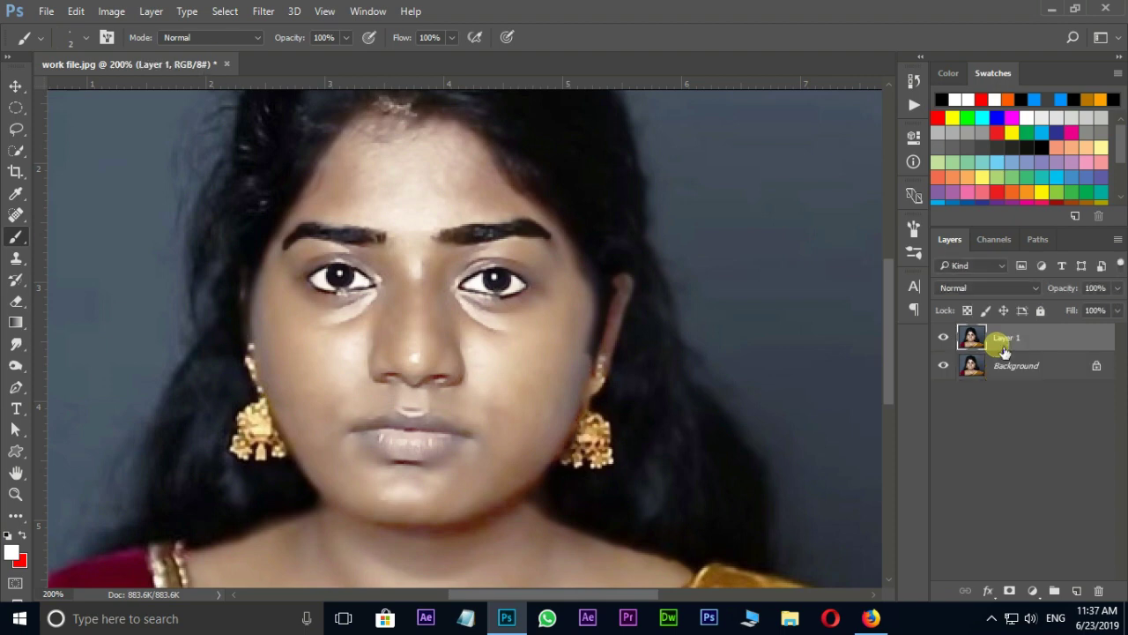
{"action": "key", "text": "ctrl+minus"}
{"action": "left_click", "coordinate": [264, 12]}
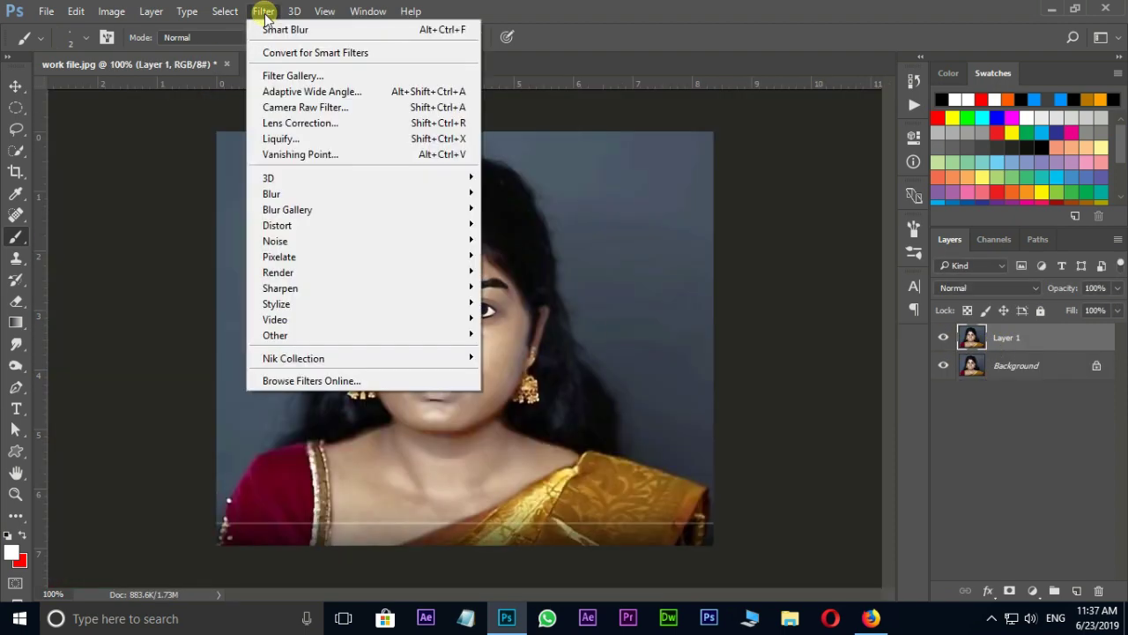
Step: In Camera Raw, set Temperature +17, Tint +13 and Vibrance +50
{"action": "left_click", "coordinate": [298, 107]}
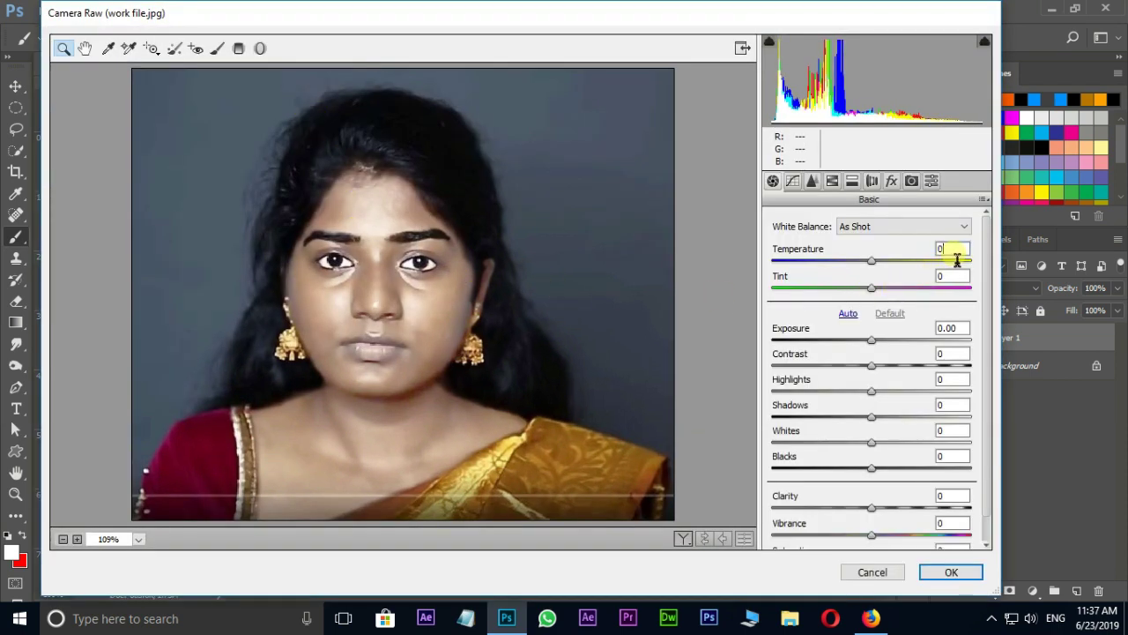
{"action": "type", "text": "17"}
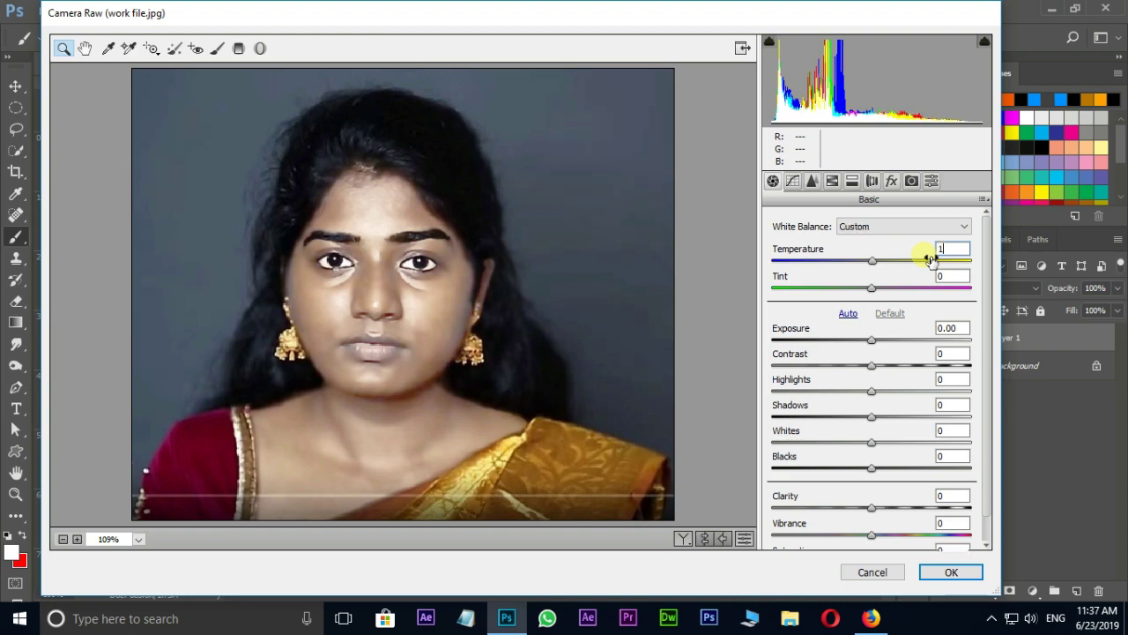
{"action": "type", "text": "13"}
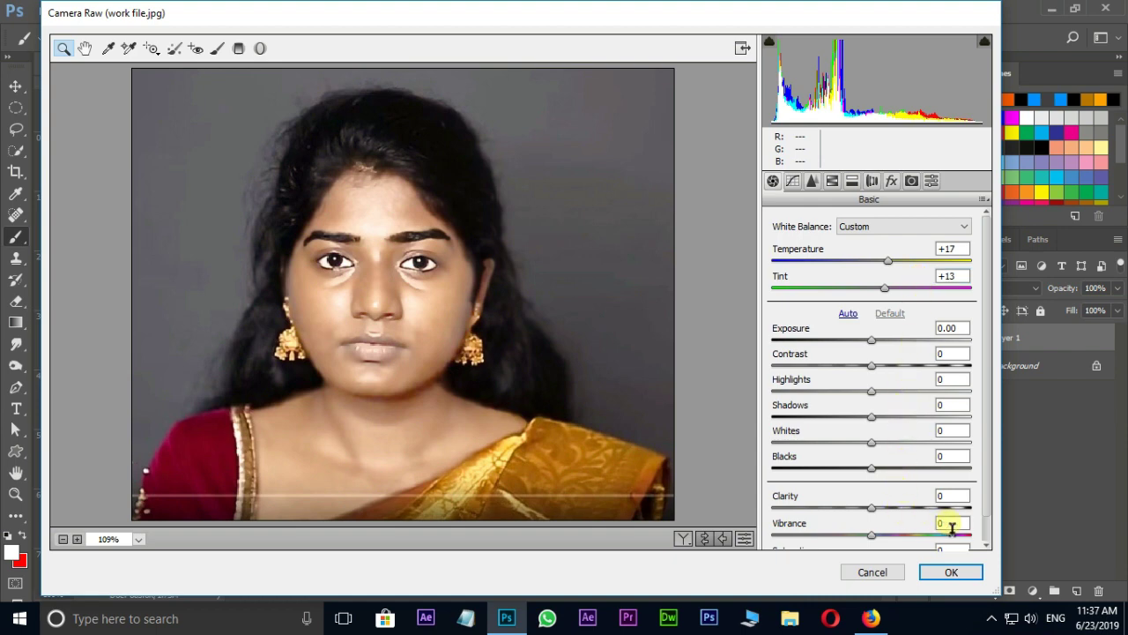
{"action": "type", "text": "50"}
{"action": "scroll", "coordinate": [912, 523], "scroll_direction": "down", "scroll_amount": 1}
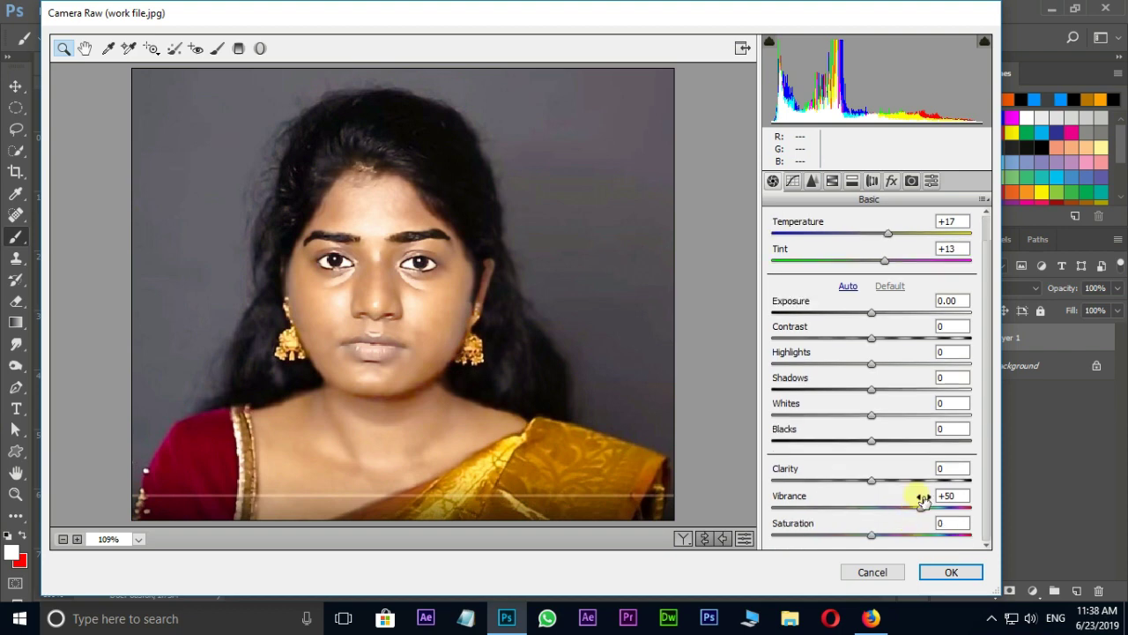
Step: Set Luminance noise reduction to 50 in the Detail panel and apply the filter
{"action": "left_click", "coordinate": [812, 181]}
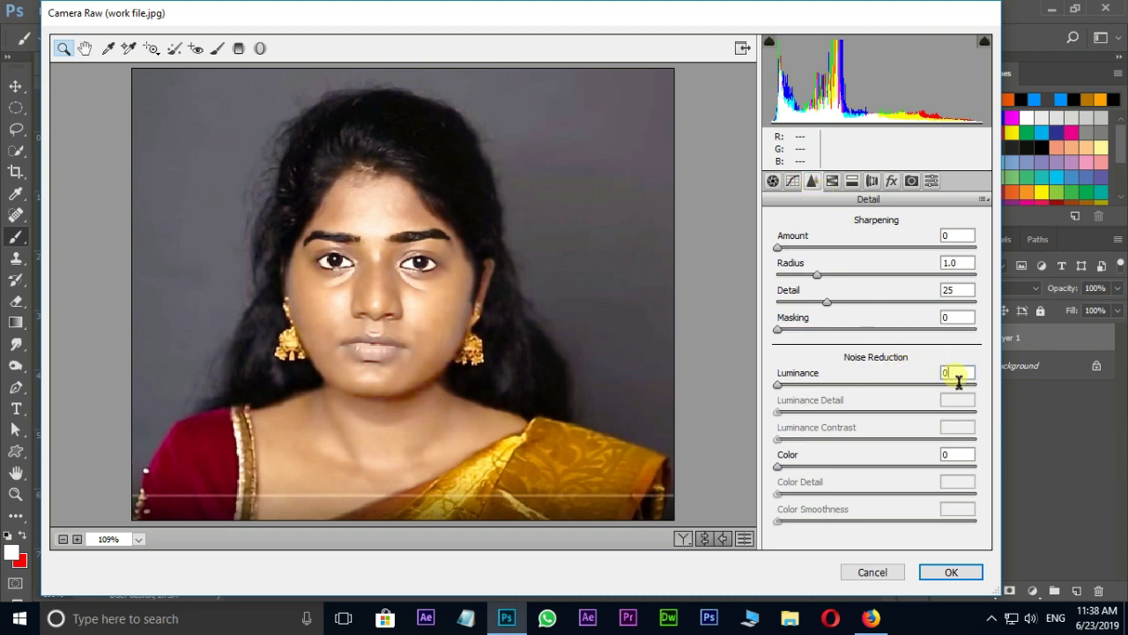
{"action": "type", "text": "5"}
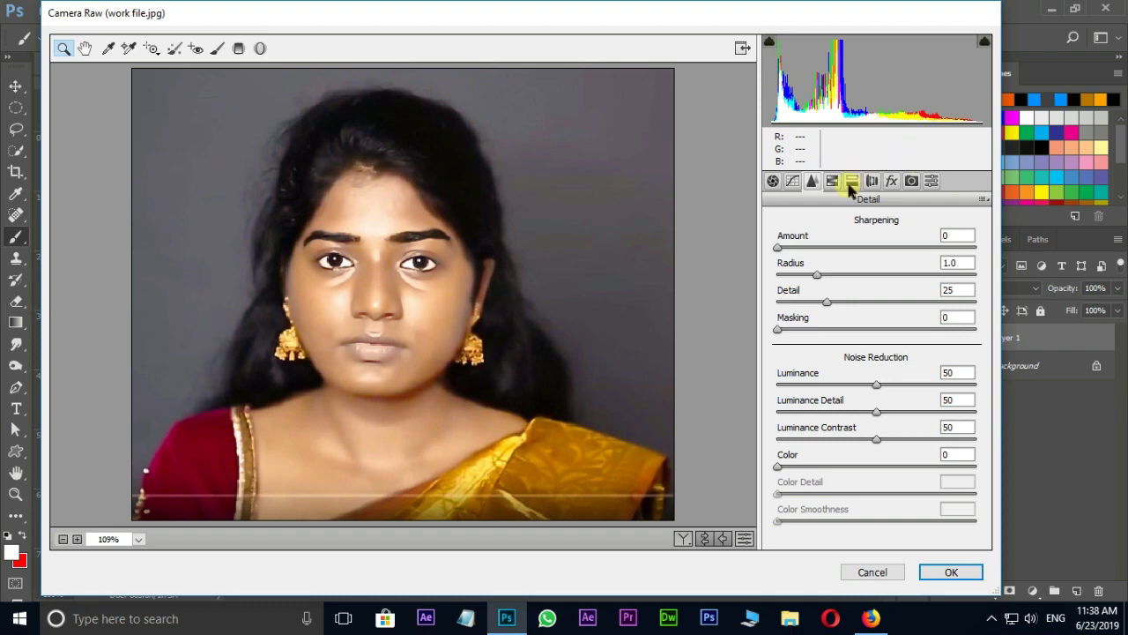
{"action": "left_click", "coordinate": [851, 183]}
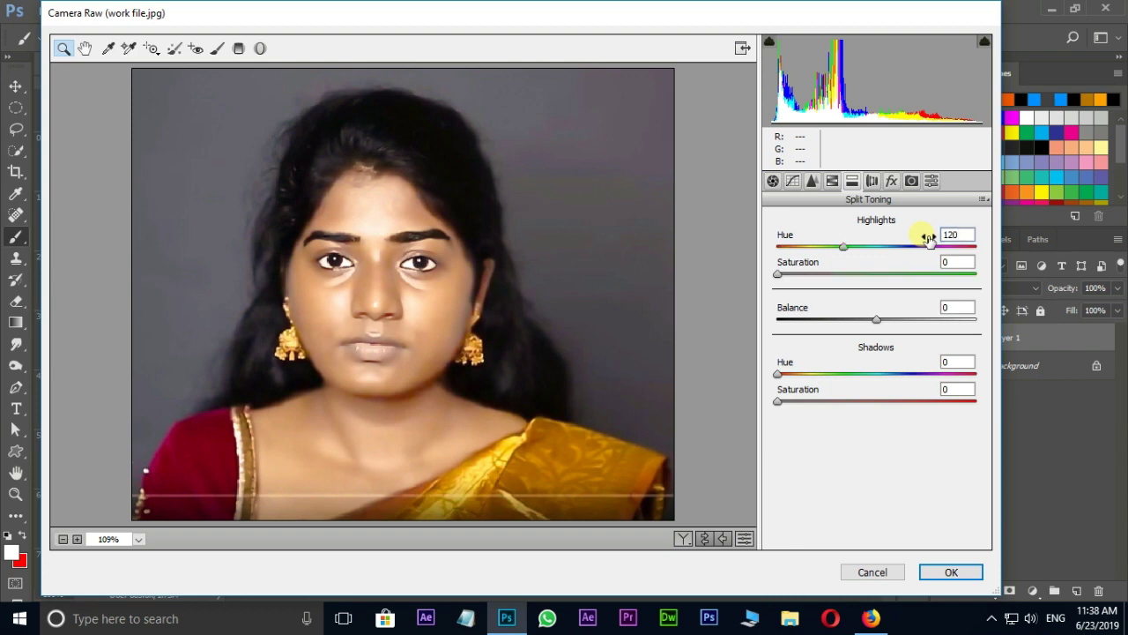
{"action": "left_click", "coordinate": [931, 573]}
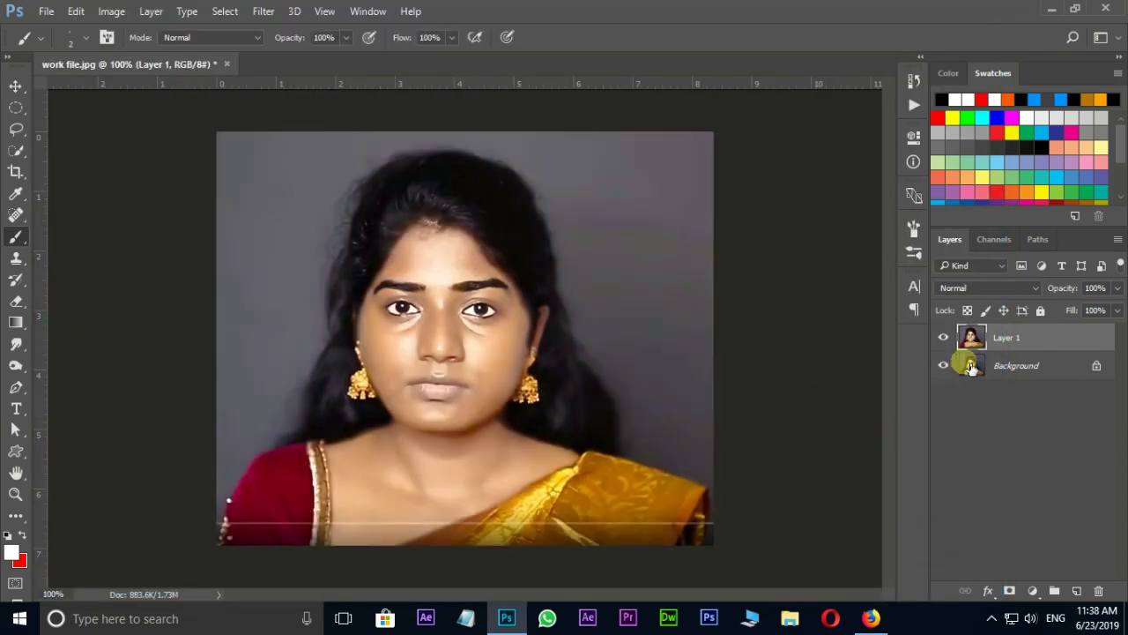
Step: Toggle Layer 1's visibility to compare the edited portrait with the original
{"action": "left_click", "coordinate": [944, 339]}
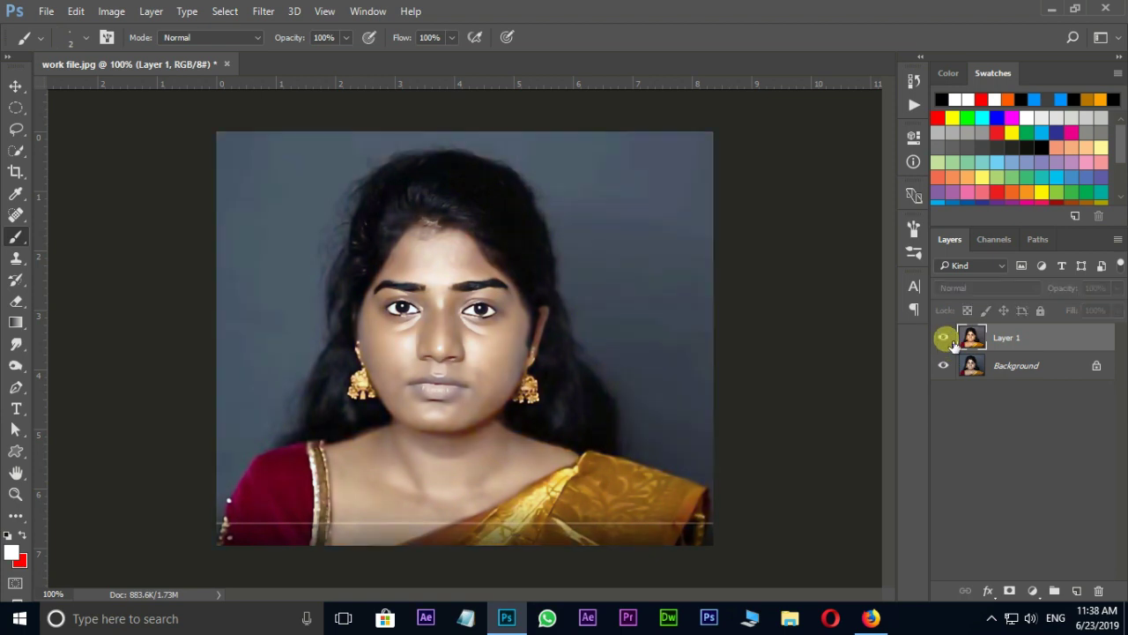
{"action": "left_click", "coordinate": [951, 341]}
{"action": "left_click", "coordinate": [952, 342]}
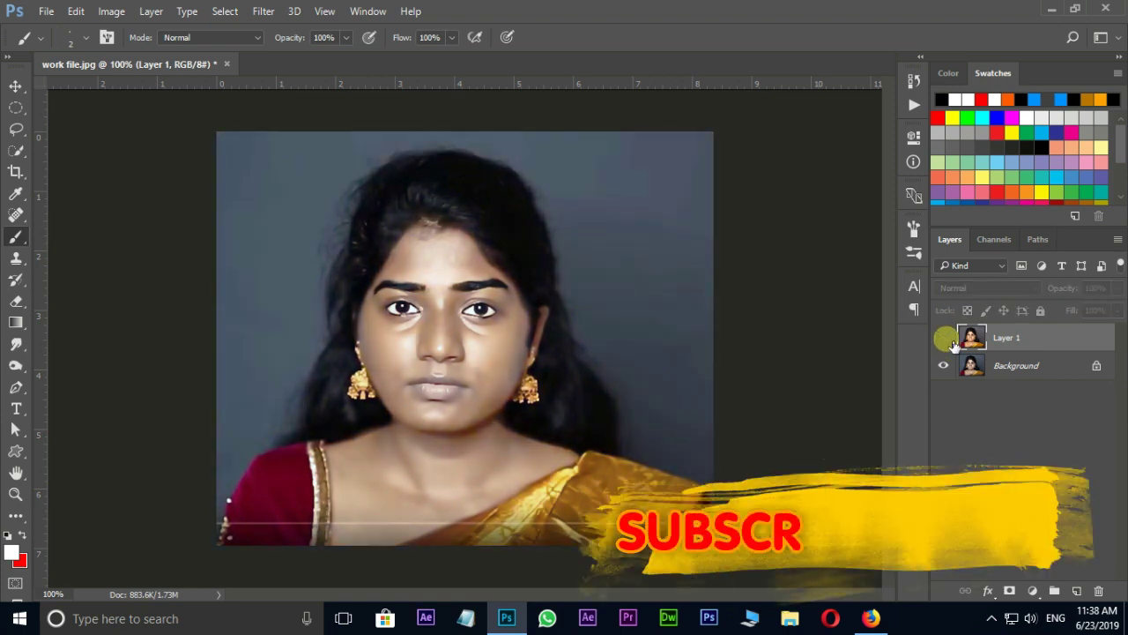
{"action": "left_click", "coordinate": [951, 342]}
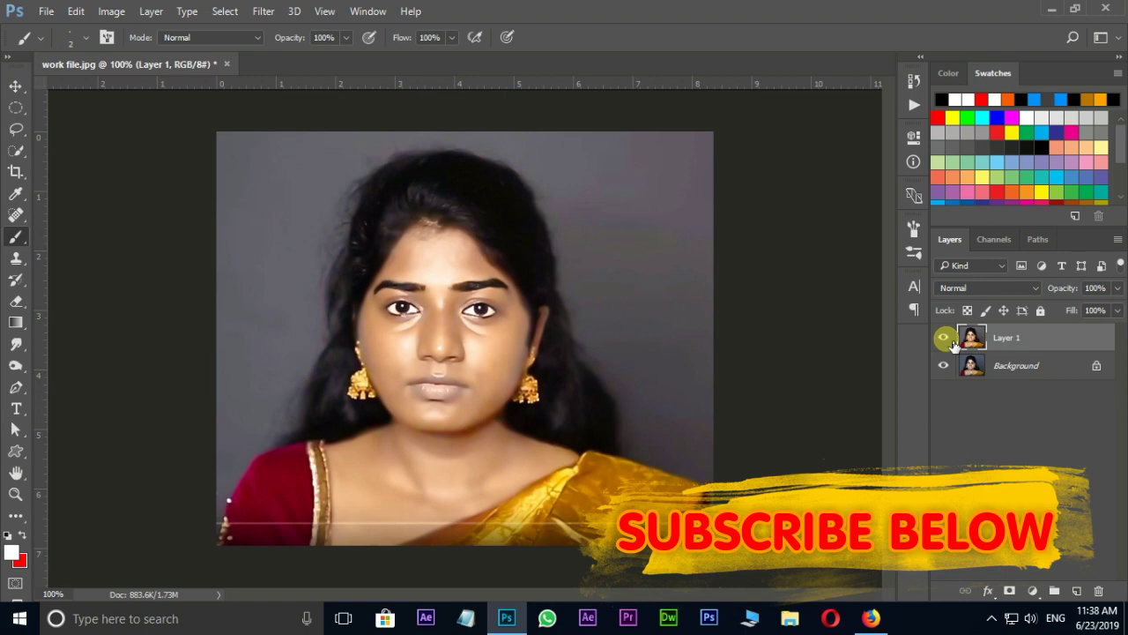
Step: Switch to the Move tool and zoom in to 200% on the face
{"action": "left_click", "coordinate": [16, 86]}
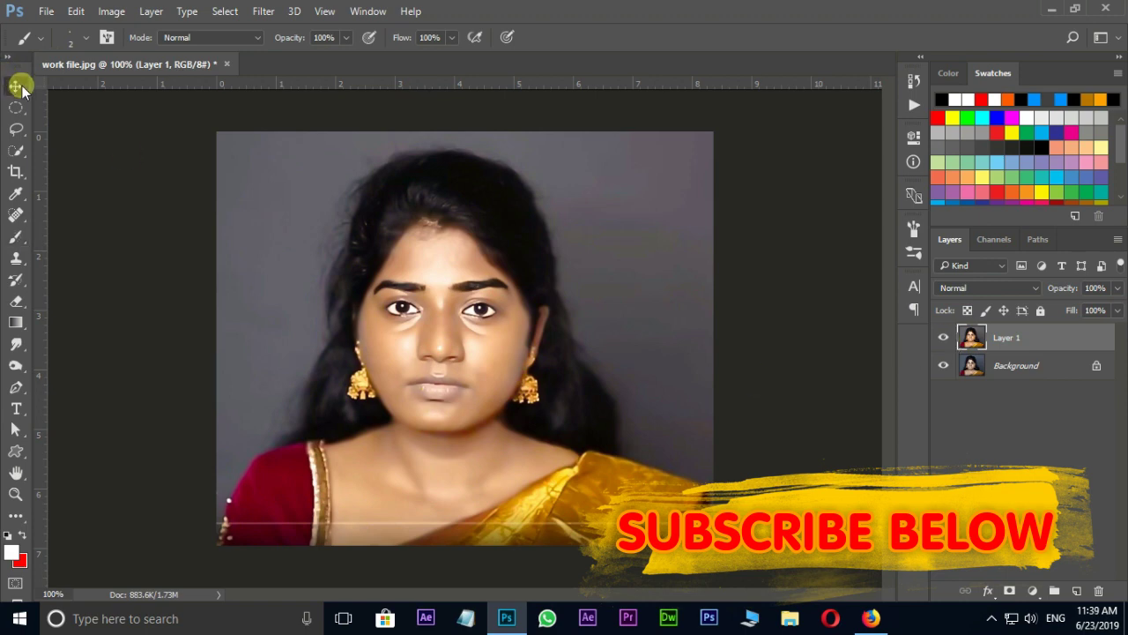
{"action": "key", "text": "ctrl+plus"}
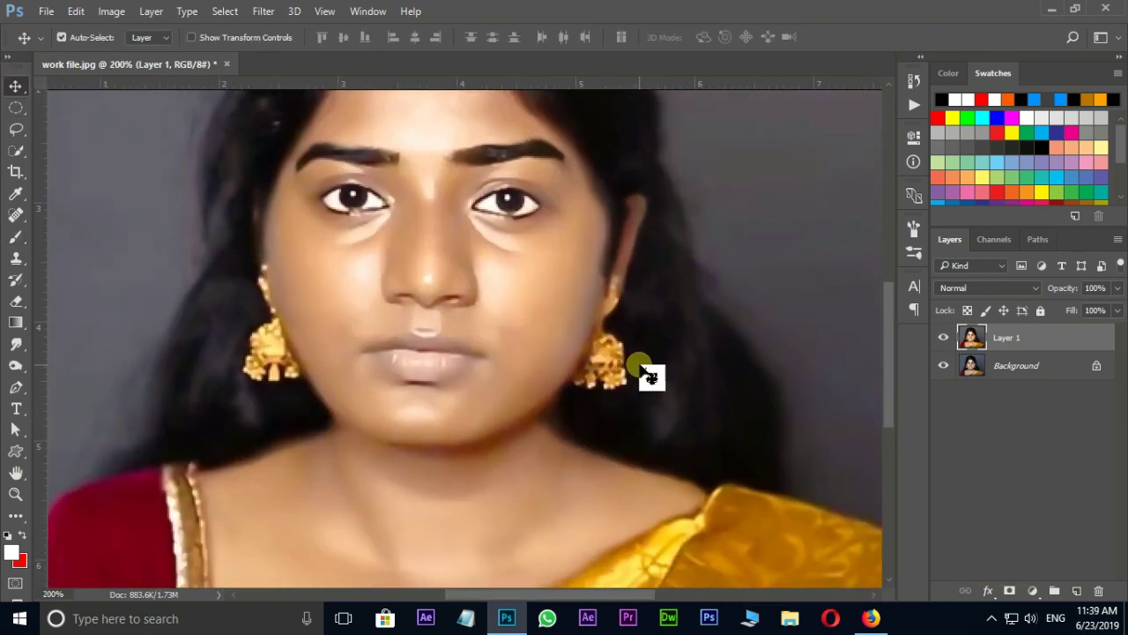
{"action": "key", "text": "ctrl+shift+n"}
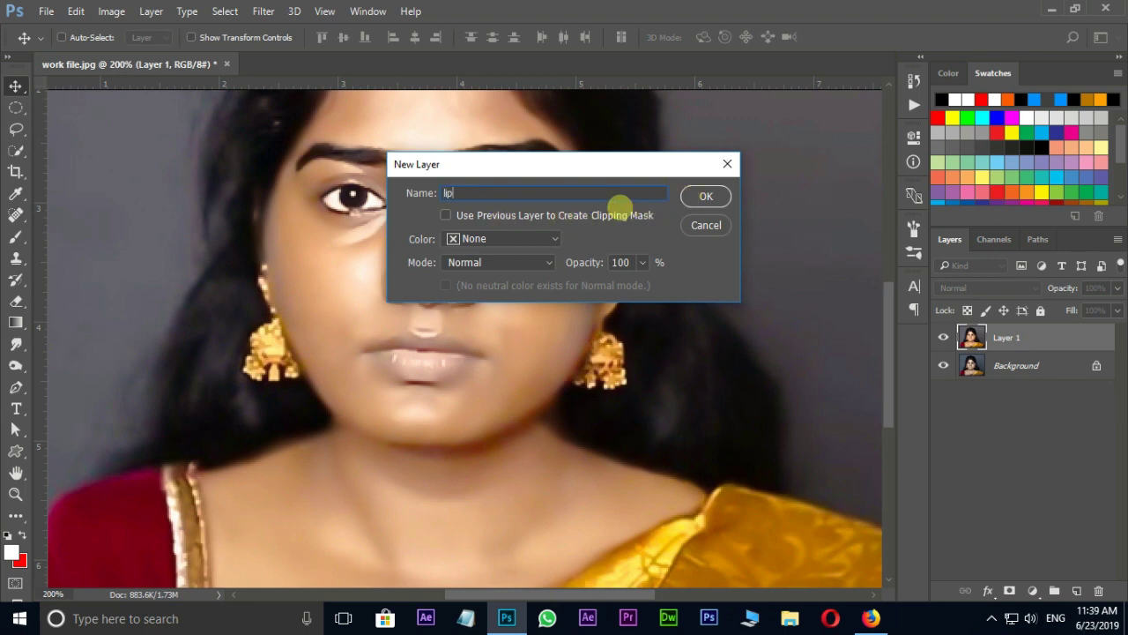
Step: Create a new layer named lips and set the foreground colour to pure red ff0000
{"action": "type", "text": "lips"}
{"action": "left_click", "coordinate": [721, 196]}
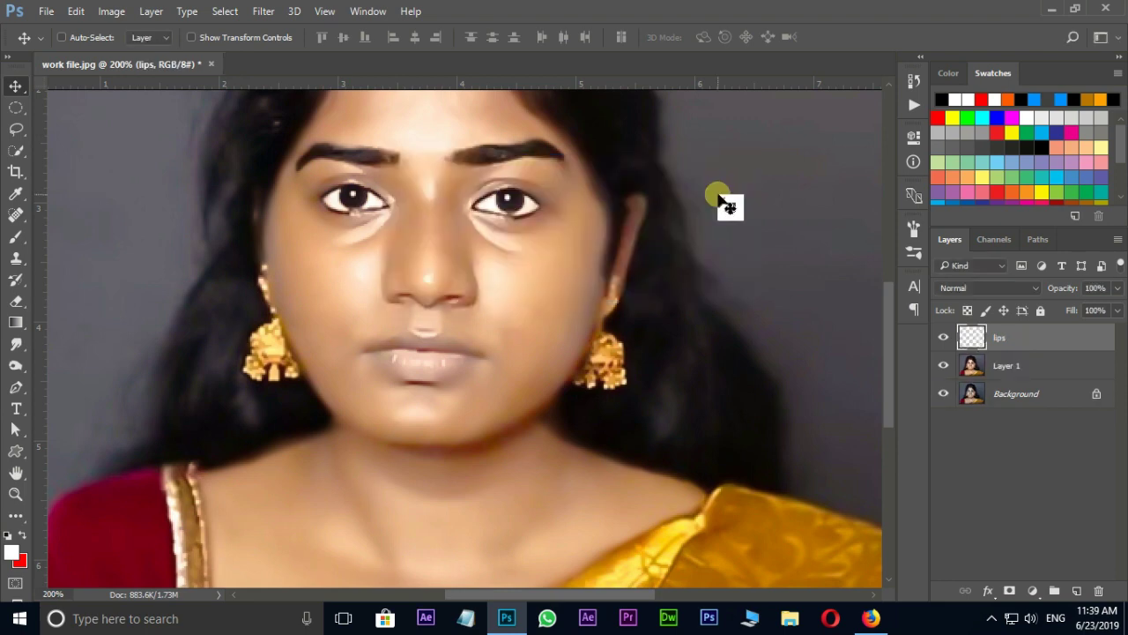
{"action": "left_click", "coordinate": [10, 555]}
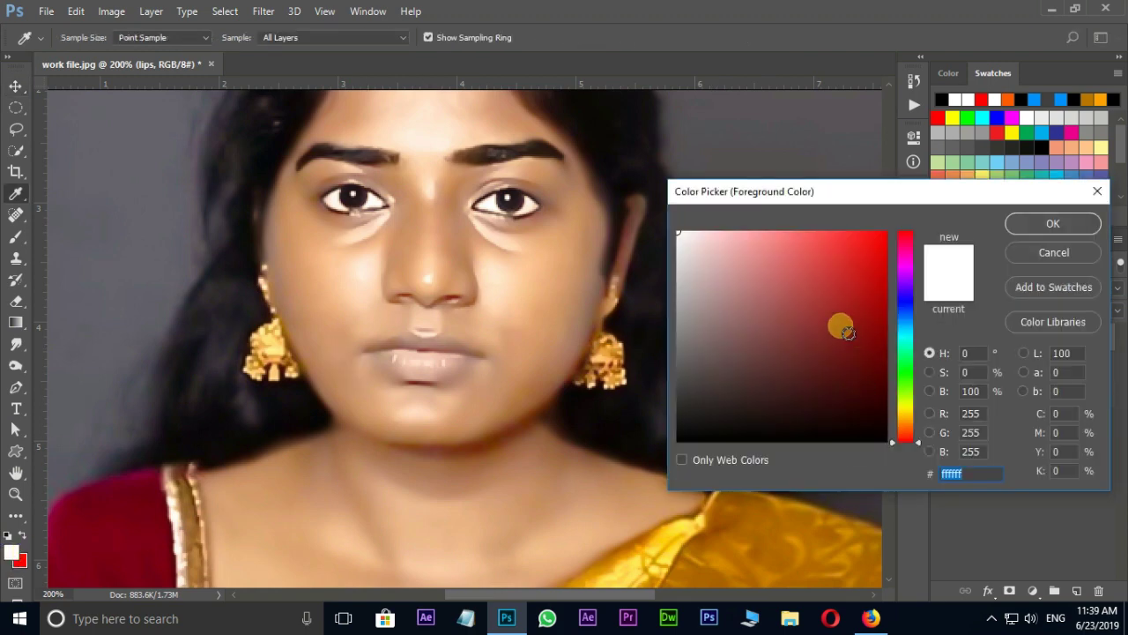
{"action": "left_click_drag", "start_coordinate": [843, 322], "coordinate": [919, 220]}
{"action": "left_click", "coordinate": [1027, 223]}
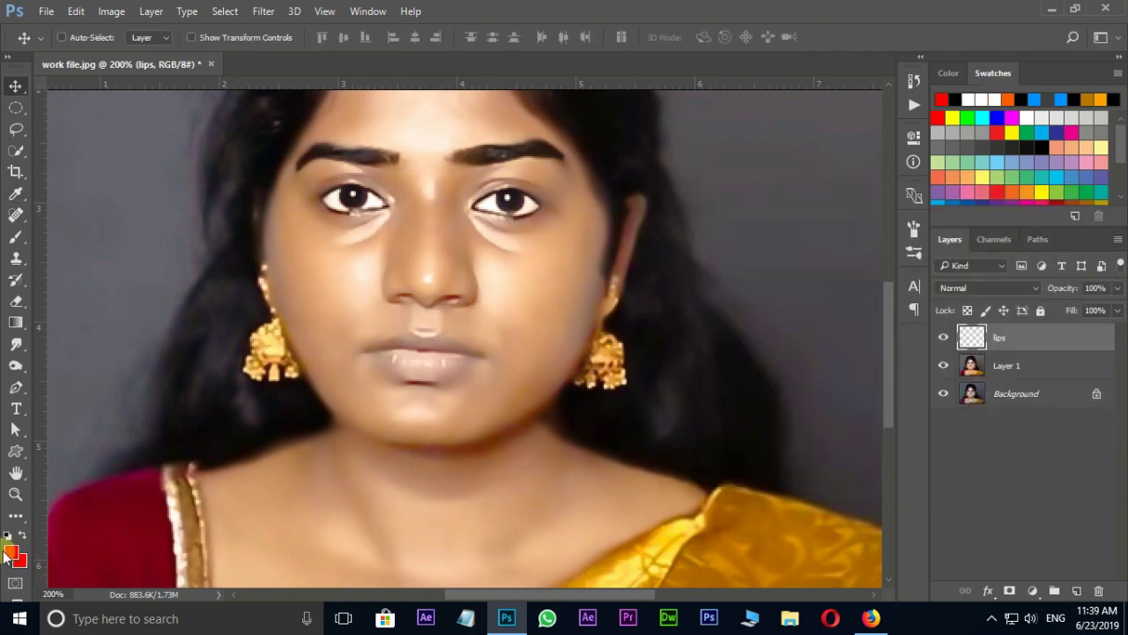
Step: Paint red over the lips, using a size 8 brush for the upper lip
{"action": "left_click", "coordinate": [16, 236]}
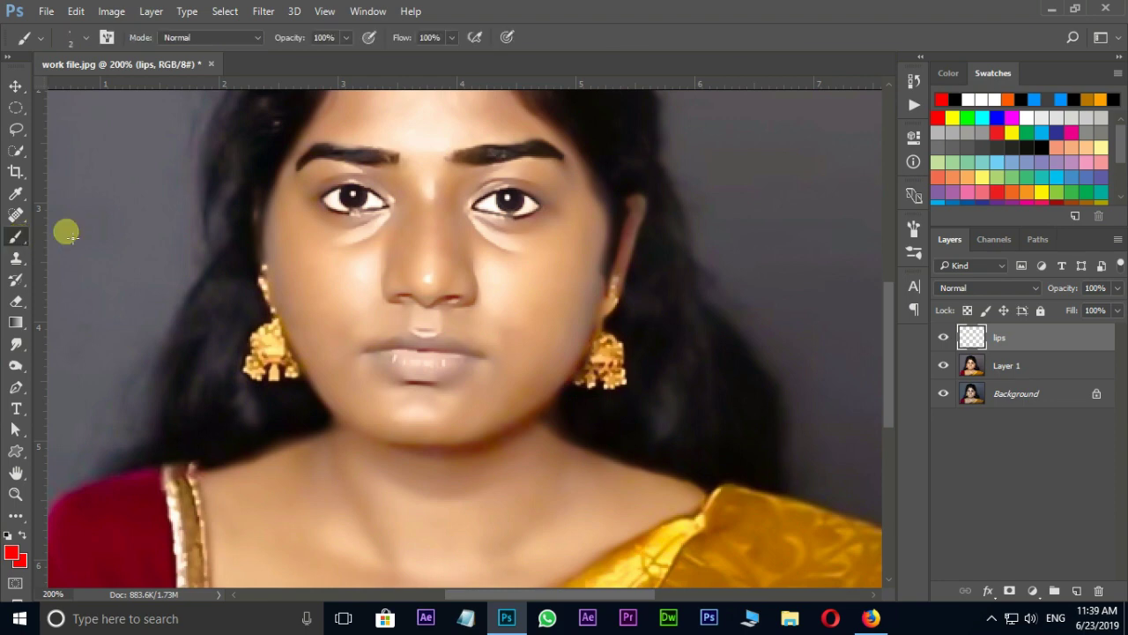
{"action": "key", "text": "bracketright"}
{"action": "key", "text": "bracketright"}
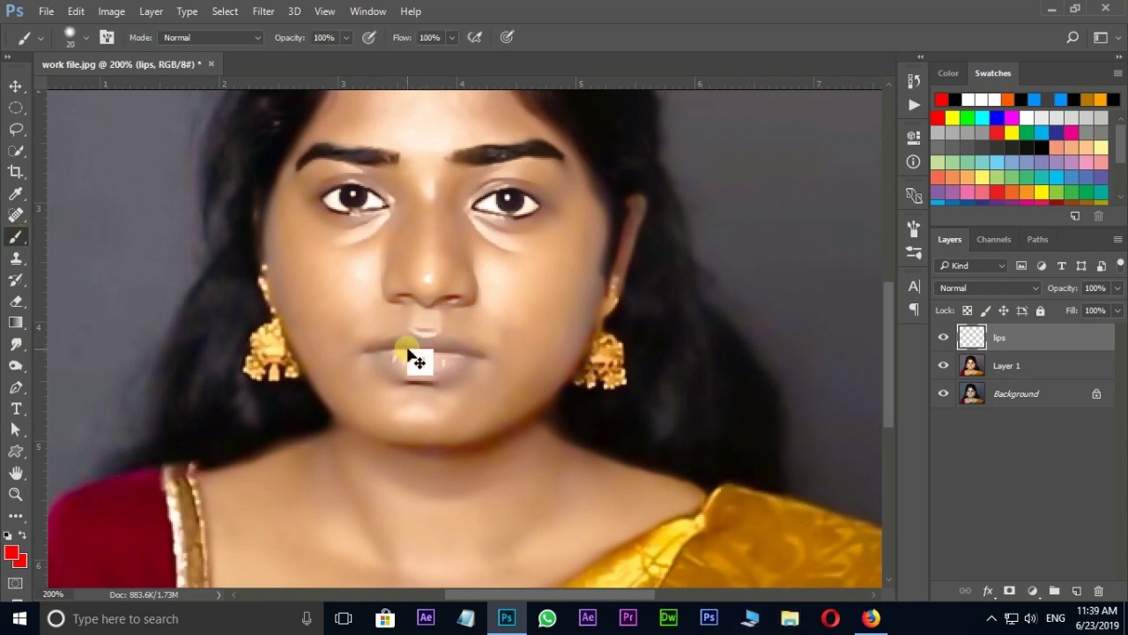
{"action": "key", "text": "ctrl+plus"}
{"action": "mouse_move", "coordinate": [395, 403]}
{"action": "left_mouse_down"}
{"action": "mouse_move", "coordinate": [454, 385]}
{"action": "mouse_move", "coordinate": [406, 401]}
{"action": "left_mouse_up"}
{"action": "key", "text": "bracketleft"}
{"action": "key", "text": "bracketleft"}
{"action": "key", "text": "bracketleft"}
{"action": "mouse_move", "coordinate": [345, 361]}
{"action": "left_mouse_down"}
{"action": "mouse_move", "coordinate": [364, 378]}
{"action": "mouse_move", "coordinate": [340, 371]}
{"action": "mouse_move", "coordinate": [471, 373]}
{"action": "mouse_move", "coordinate": [461, 387]}
{"action": "mouse_move", "coordinate": [401, 403]}
{"action": "mouse_move", "coordinate": [329, 373]}
{"action": "mouse_move", "coordinate": [390, 367]}
{"action": "left_mouse_up"}
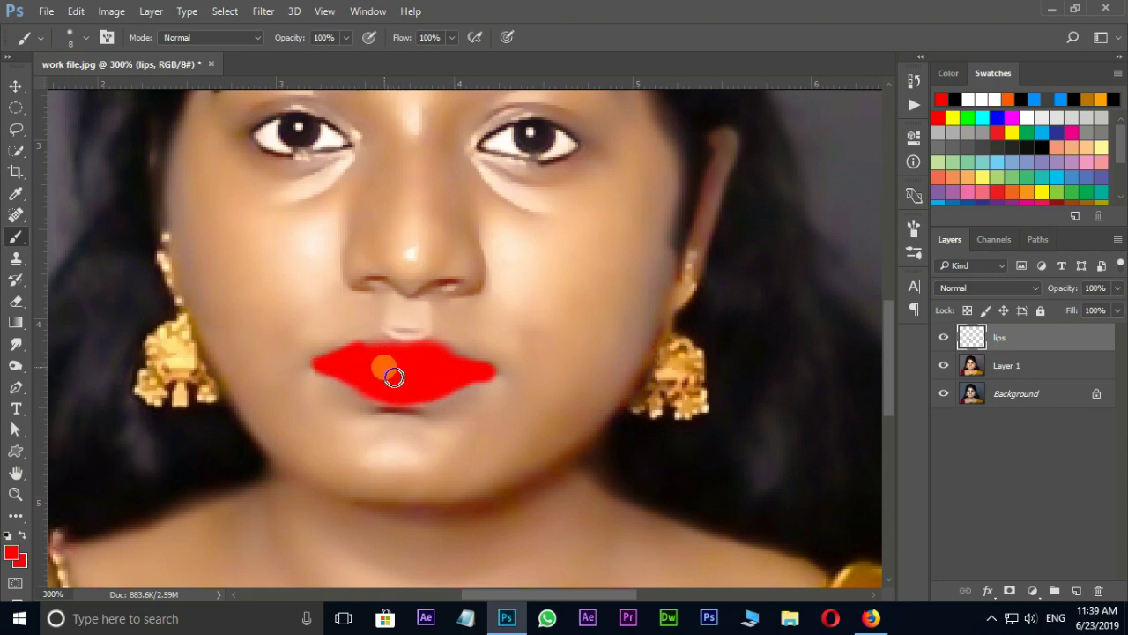
Step: Set the lips layer's blend mode to Soft Light
{"action": "left_click", "coordinate": [980, 292]}
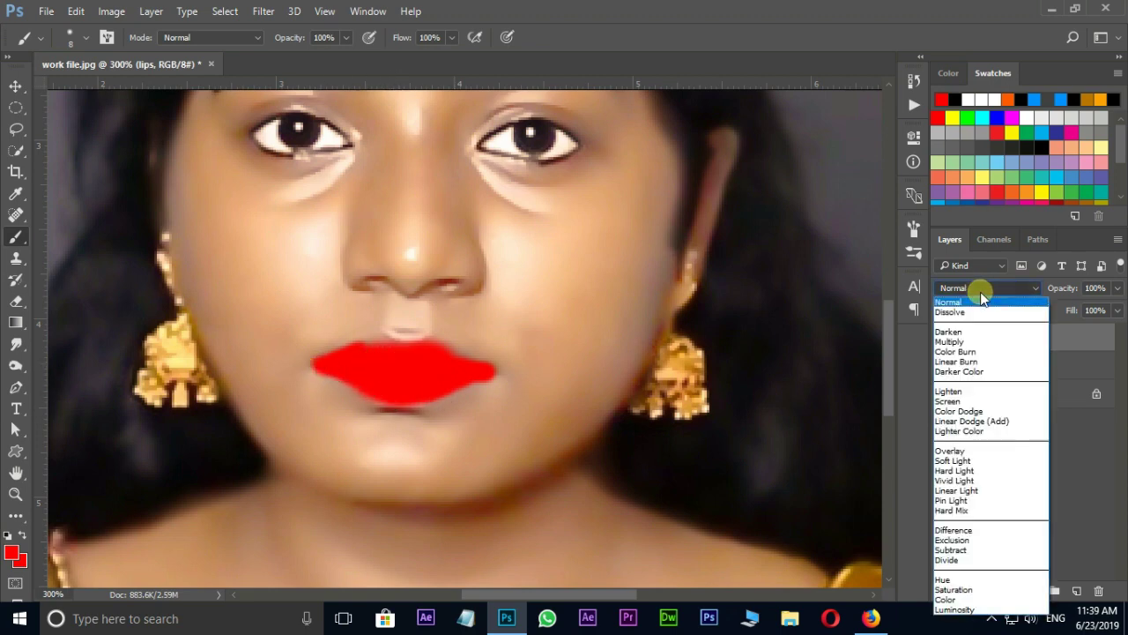
{"action": "left_click", "coordinate": [953, 462]}
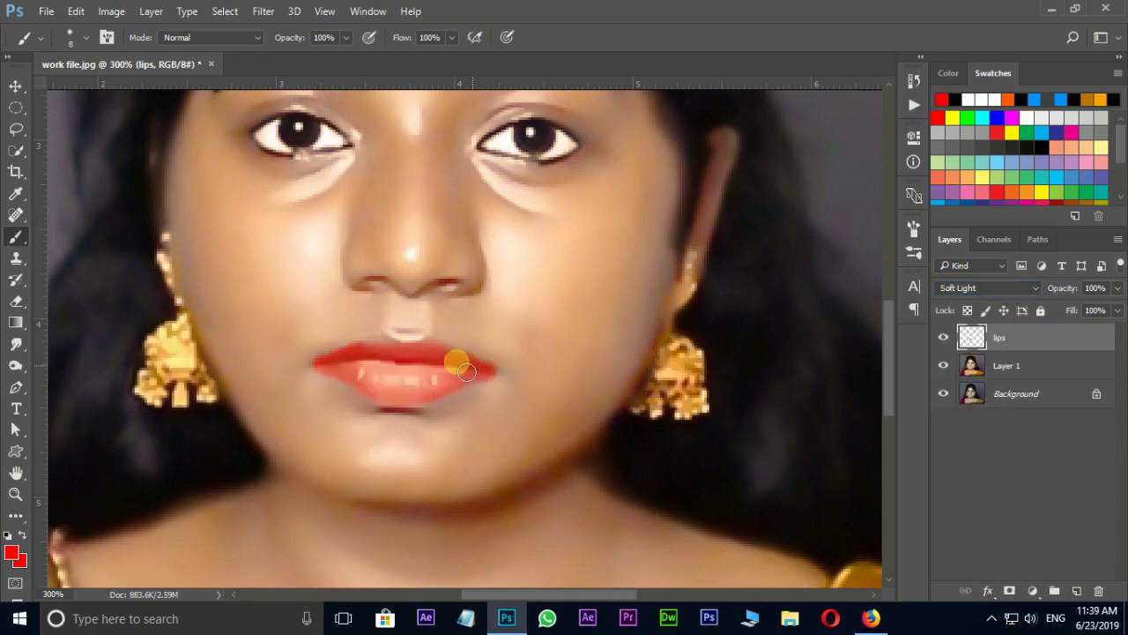
{"action": "left_click", "coordinate": [1116, 289]}
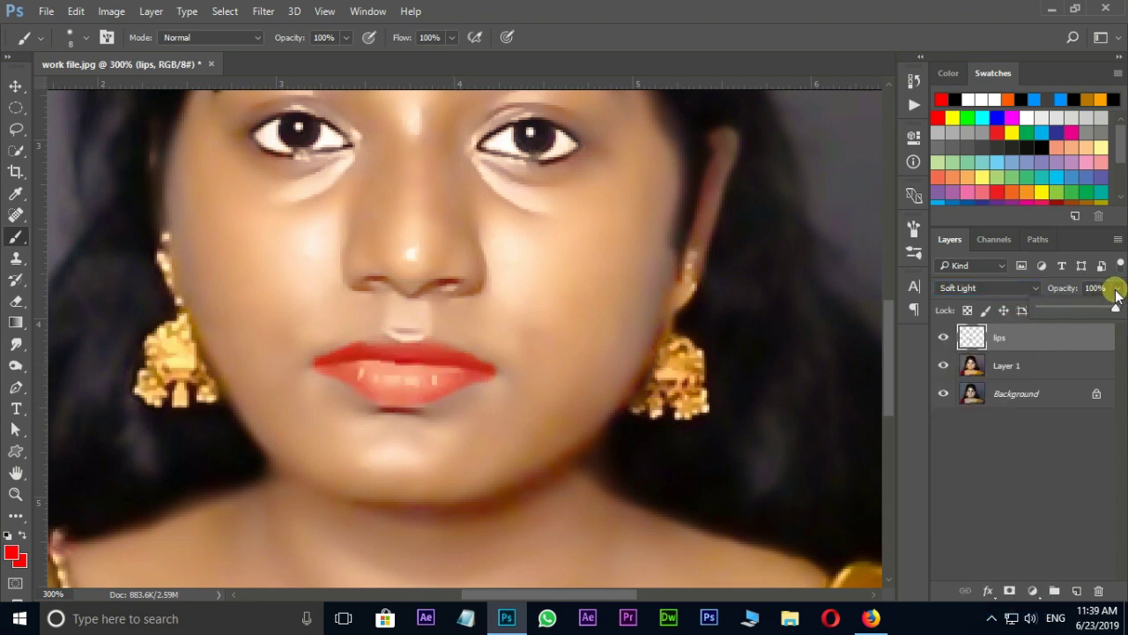